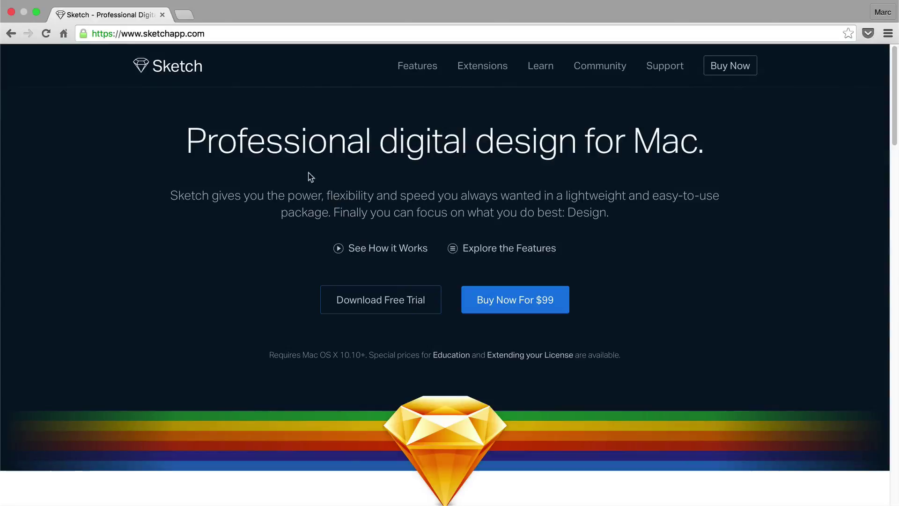
- Visit sketchapp.com and then flinto.com/mac from Chrome's address bar
left_click(222, 37)
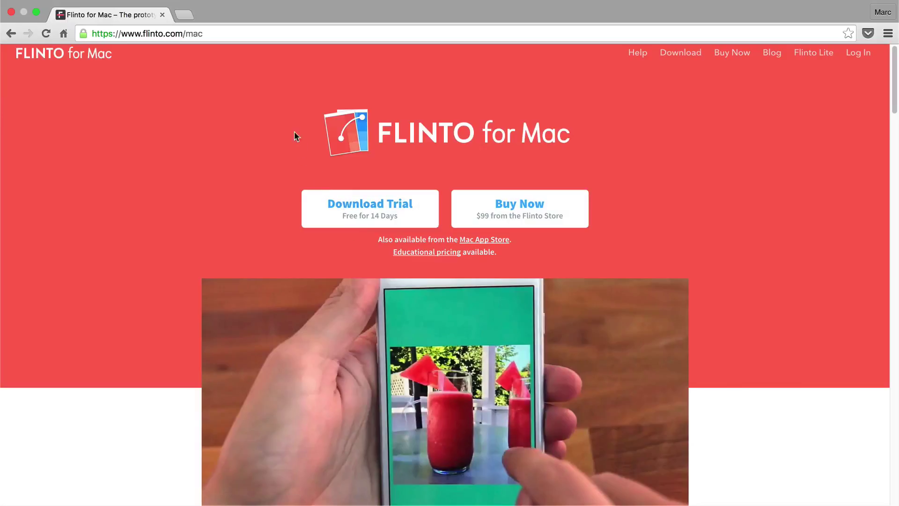
left_click(222, 31)
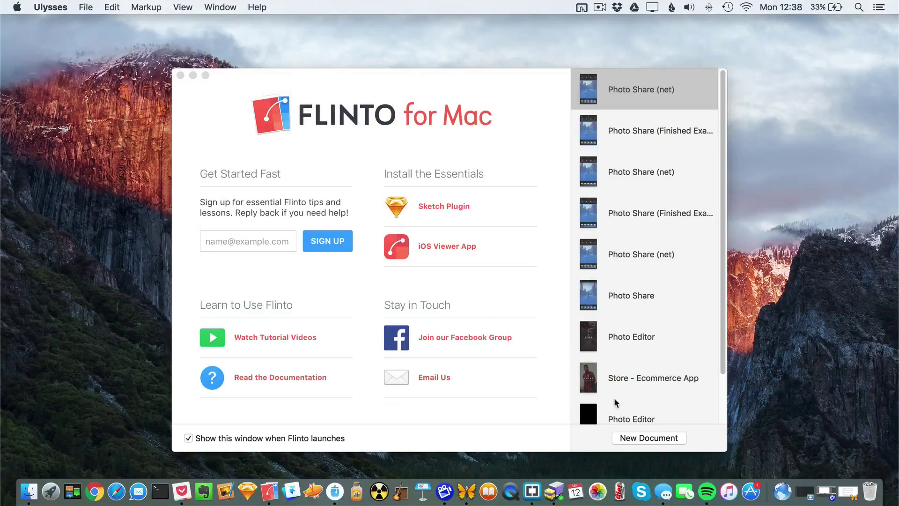
- Create a 375 × 667 iPhone 6 document, go full screen, and find Install Sketch Plugin
left_click(649, 438)
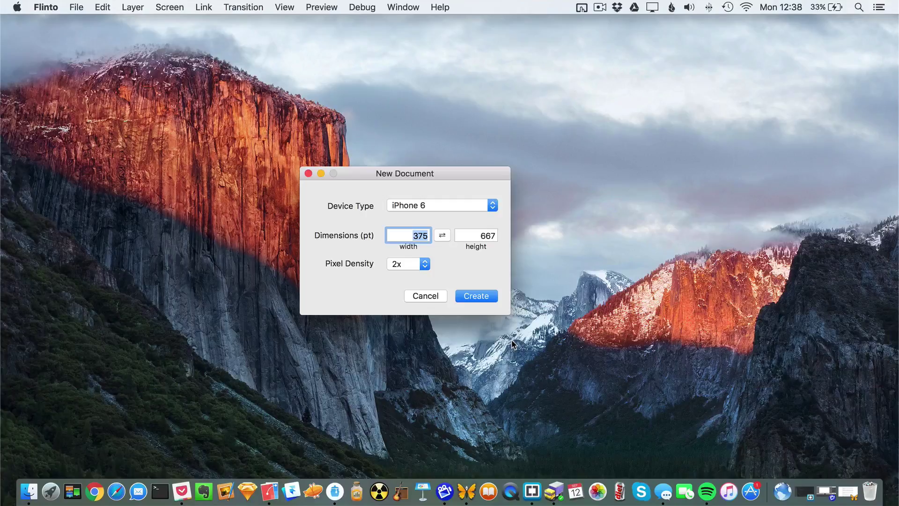
left_click(477, 294)
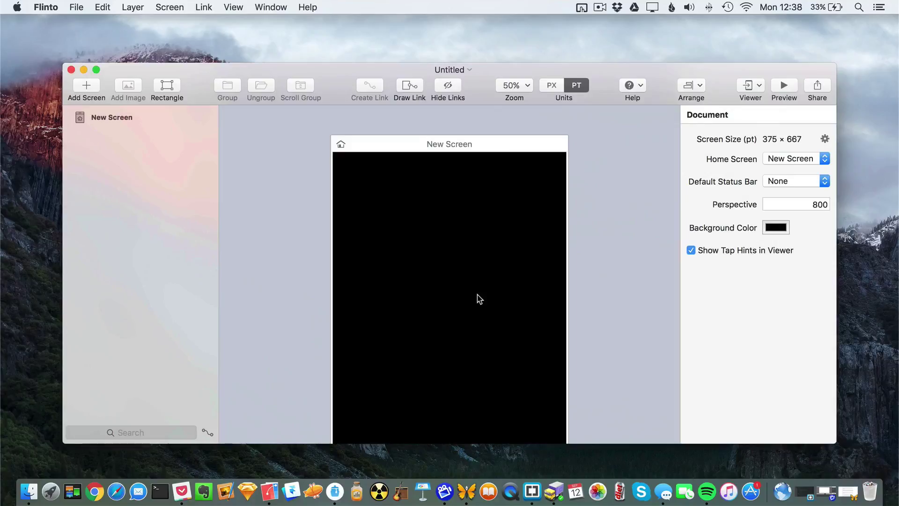
key("ctrl+super+f")
mouse_move(89, 4)
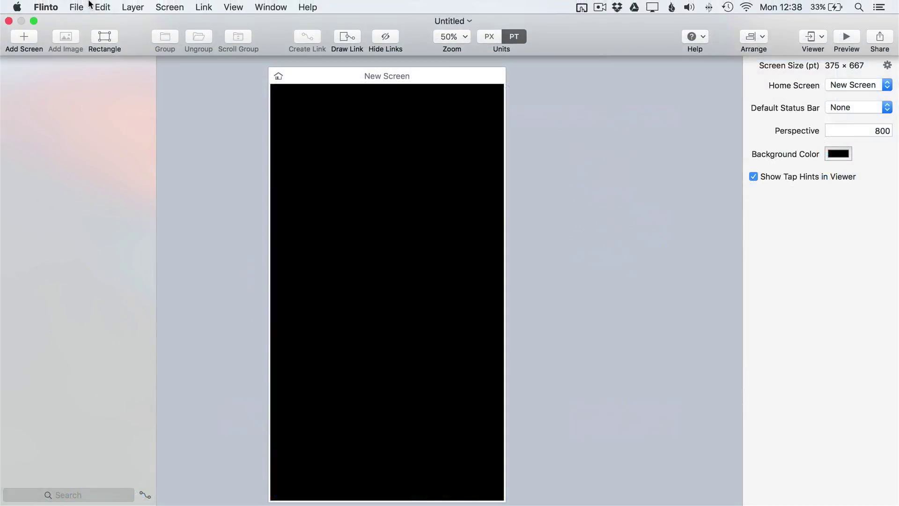
left_click(47, 7)
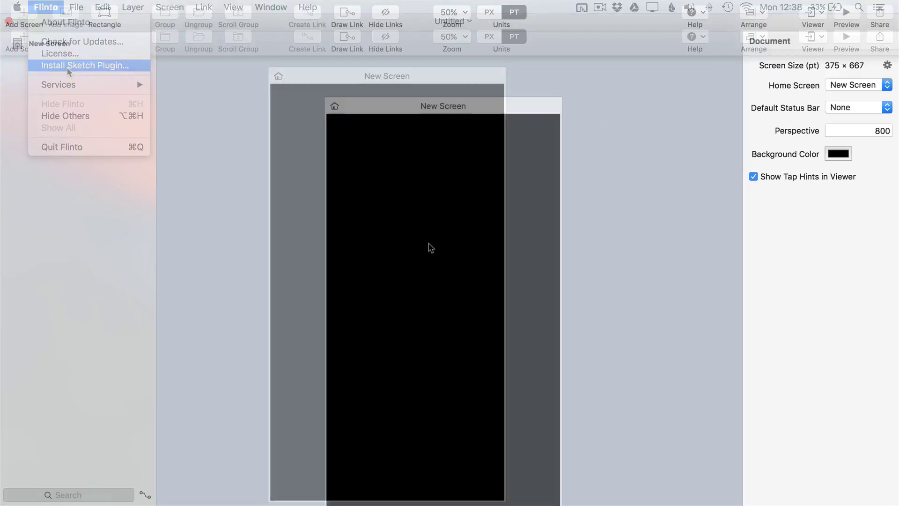
- Delete the default New Screen from the canvas
left_click(427, 205)
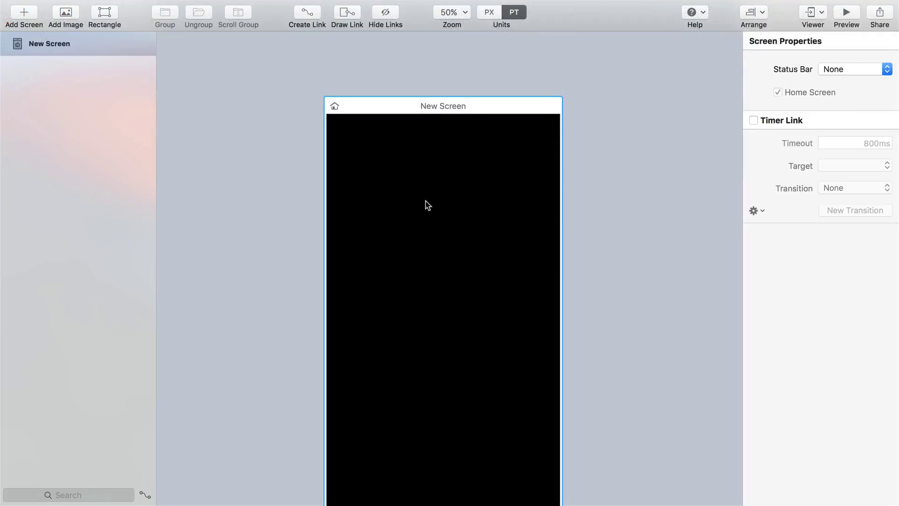
right_click(428, 205)
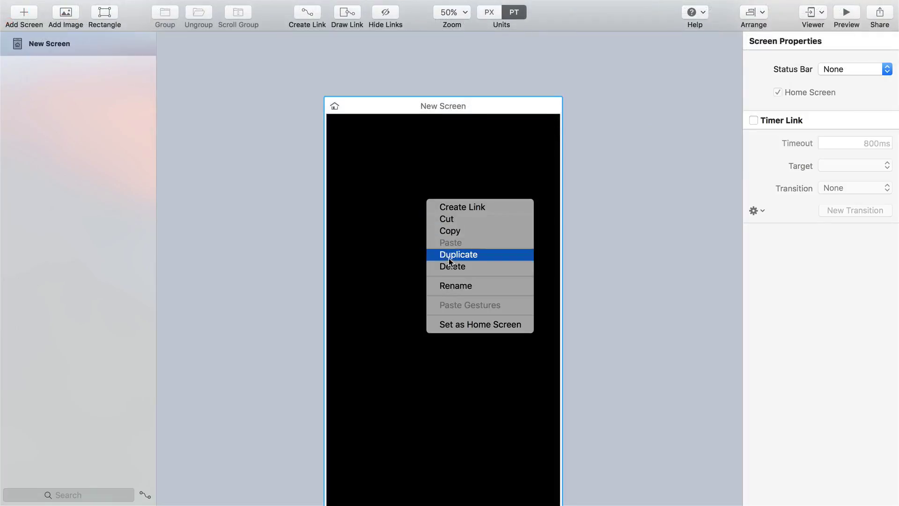
left_click(476, 268)
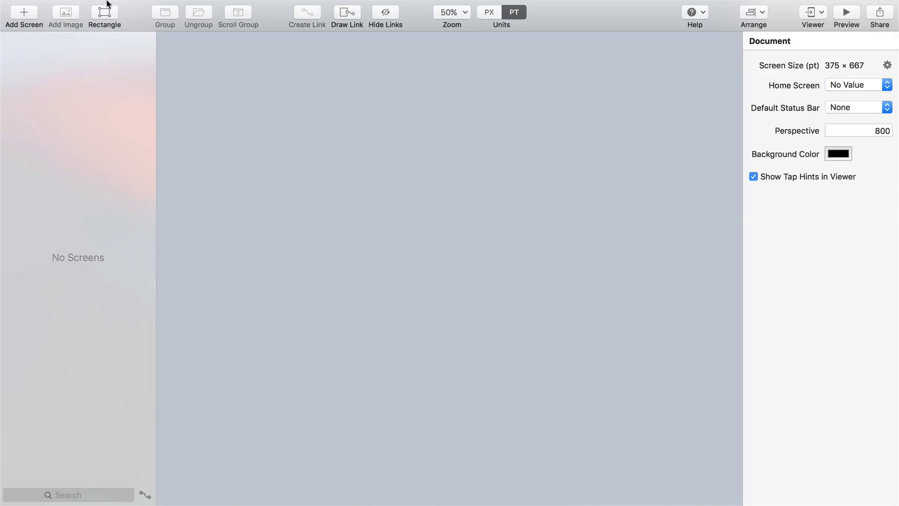
- Save the document as 'Photo Share'
left_click(82, 9)
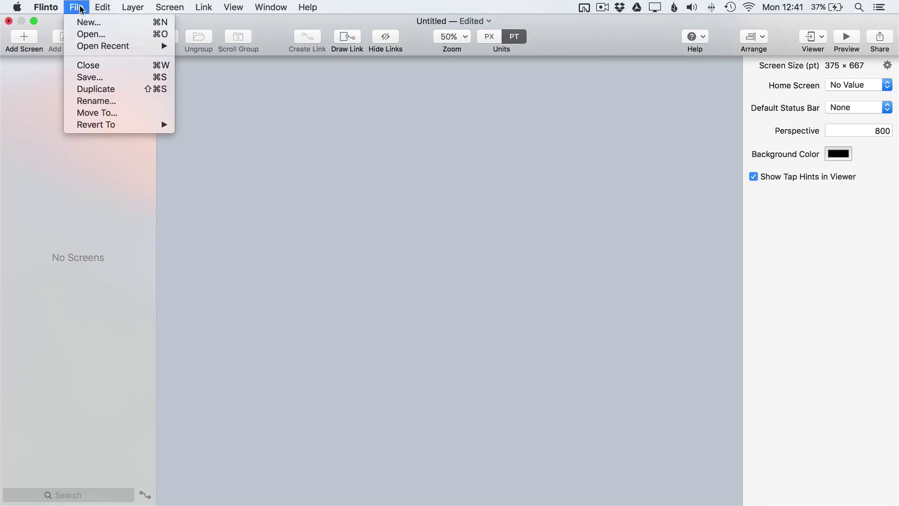
left_click(93, 78)
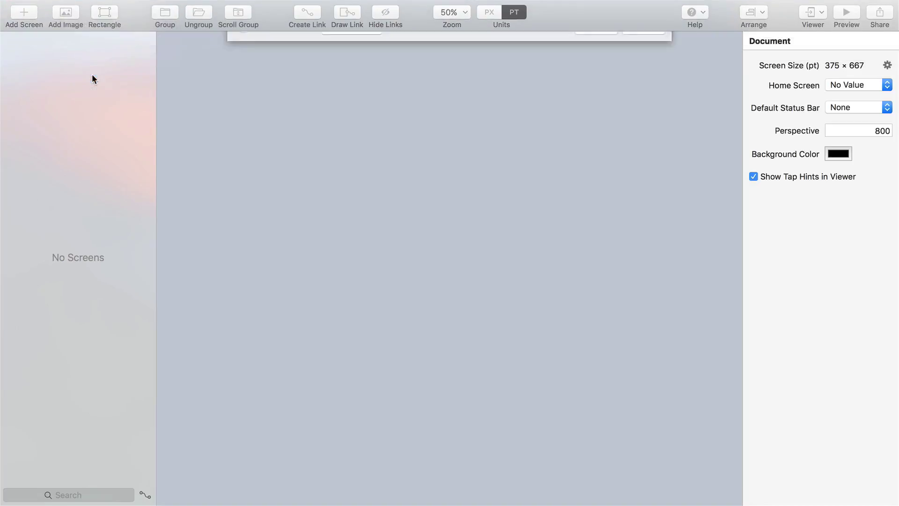
type("Photo")
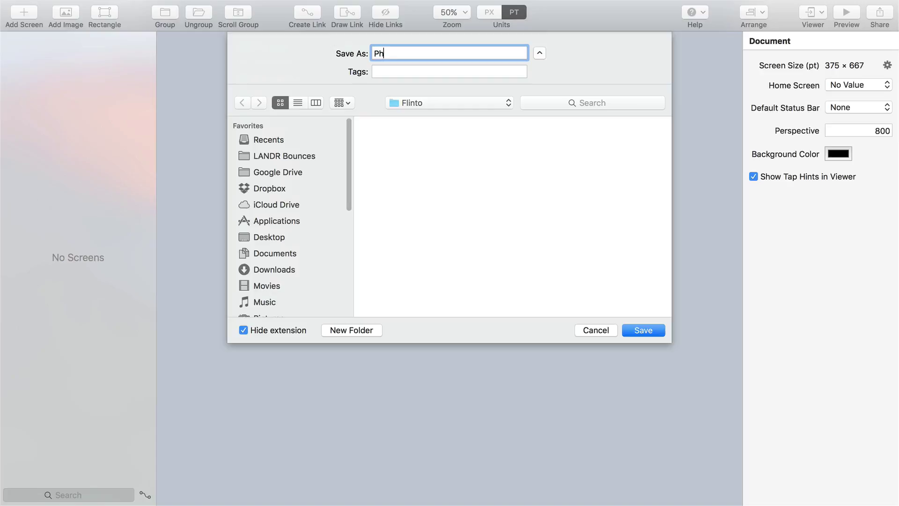
type(" Share")
left_click(643, 330)
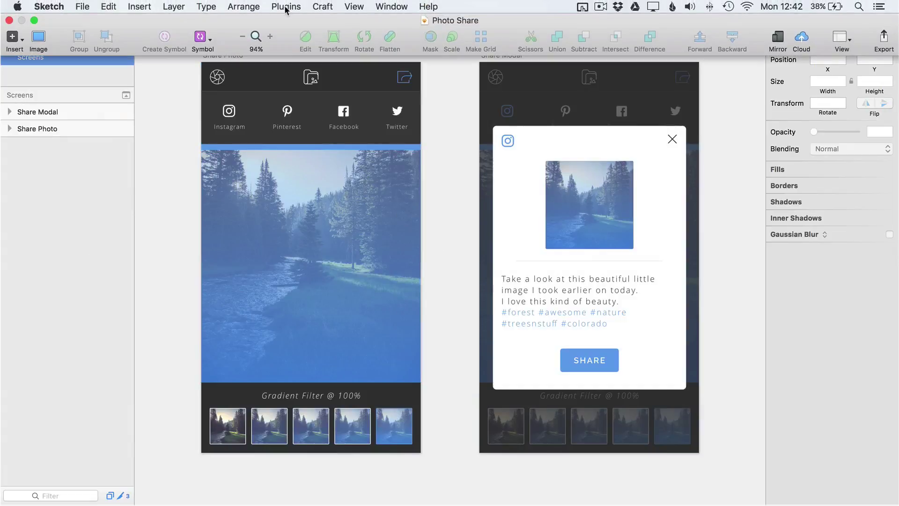
- Send both artboards with Send to Flinto at 200% for iPhone 6, choosing to merge
left_click(294, 9)
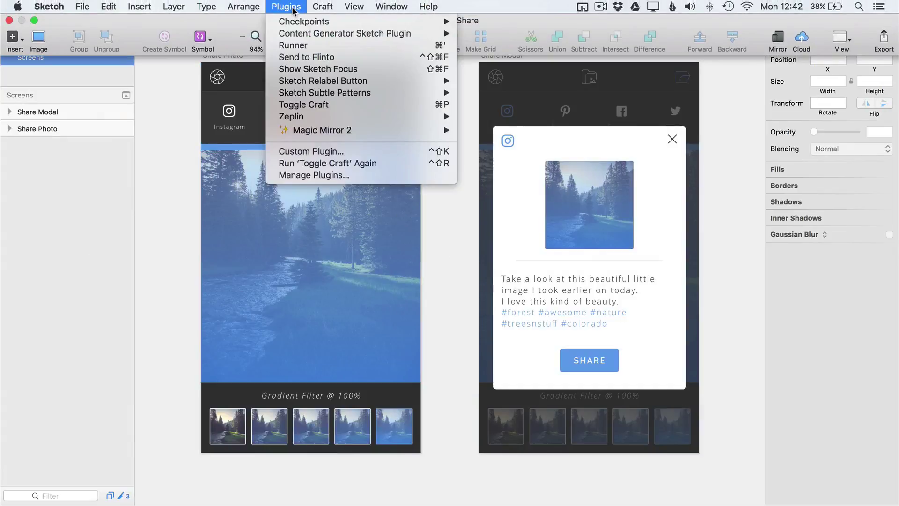
left_click(307, 57)
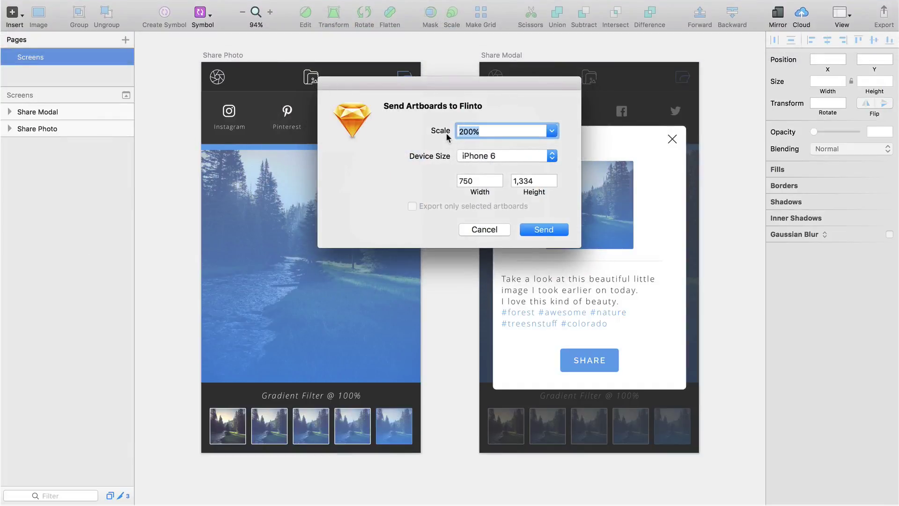
left_click(544, 230)
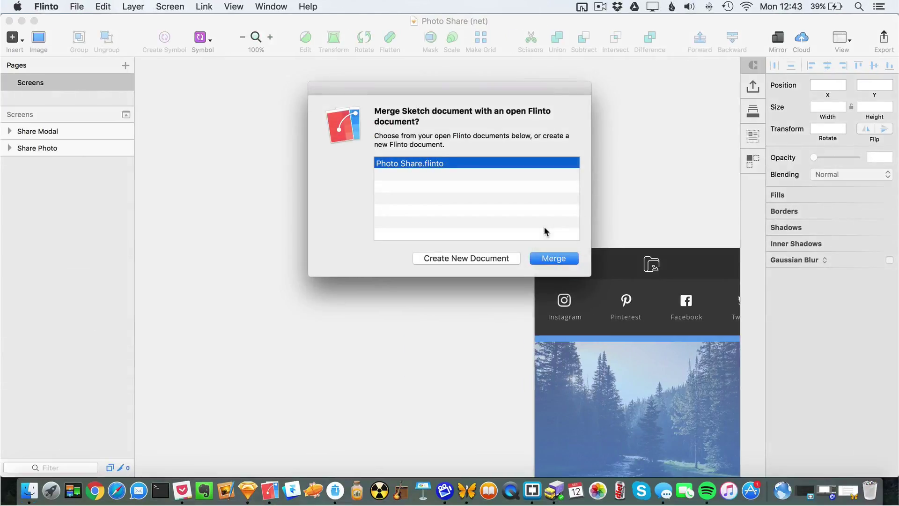
left_click(554, 258)
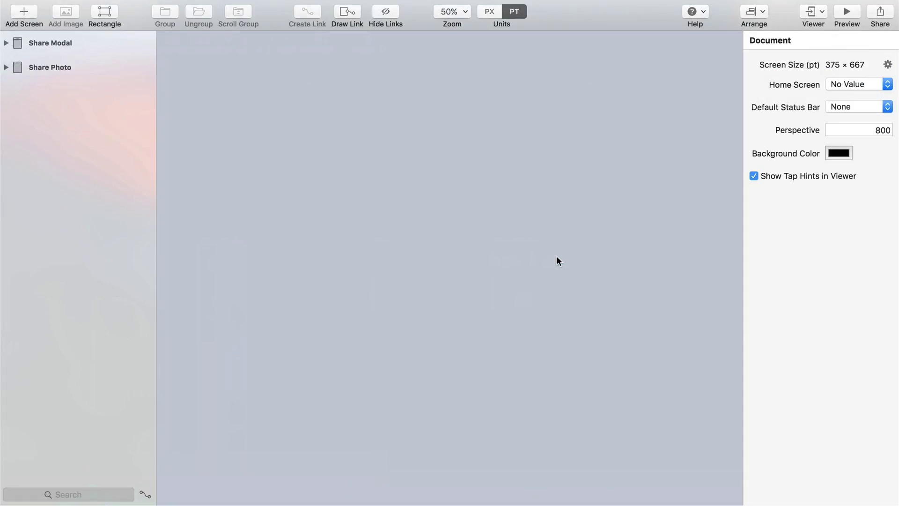
- Zoom out, center the canvas on both imported screens, and zoom back to 50%
key("super+minus")
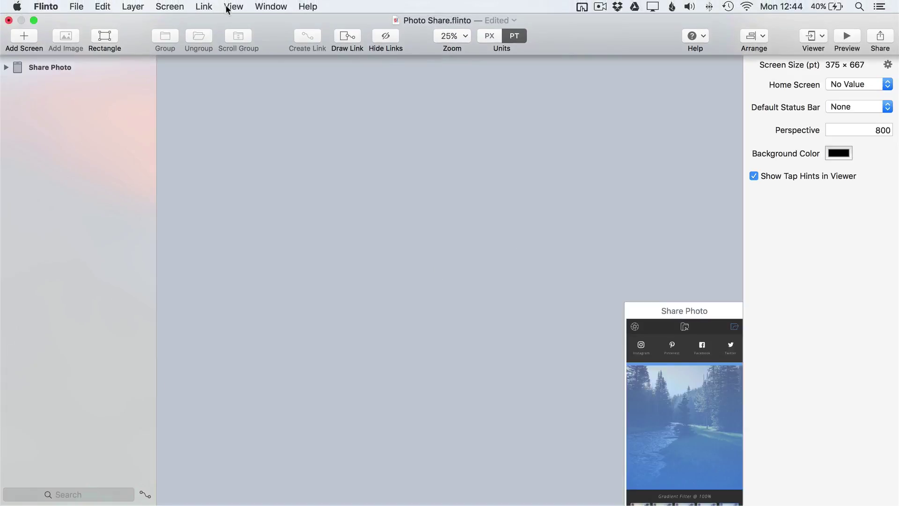
left_click(228, 8)
left_click(264, 86)
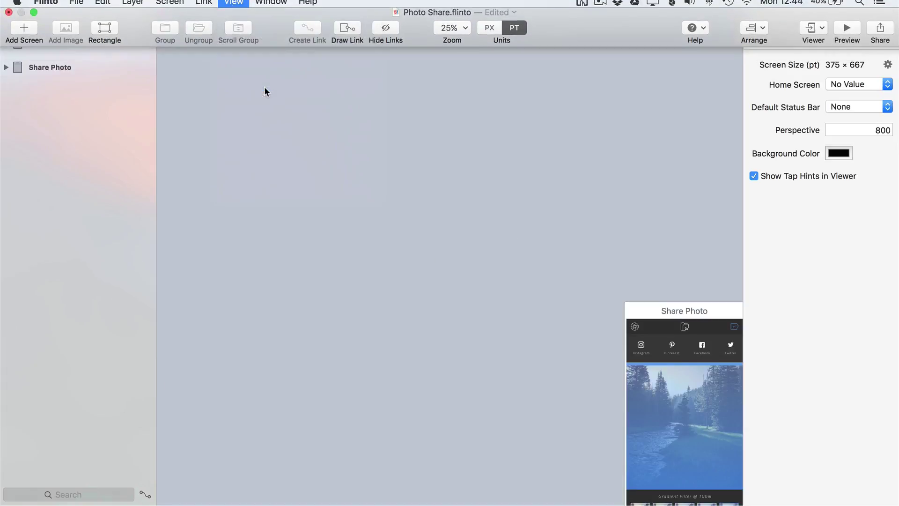
key("super+plus")
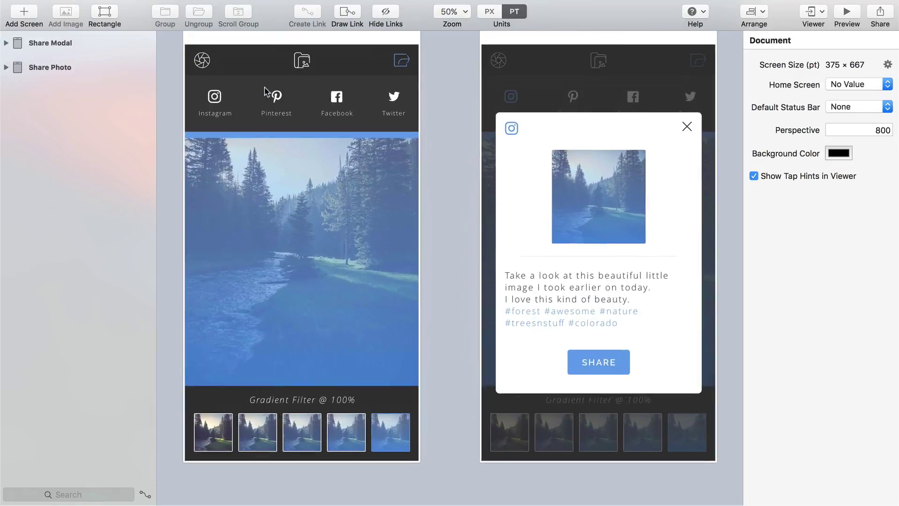
scroll(467, 148, "up", 2)
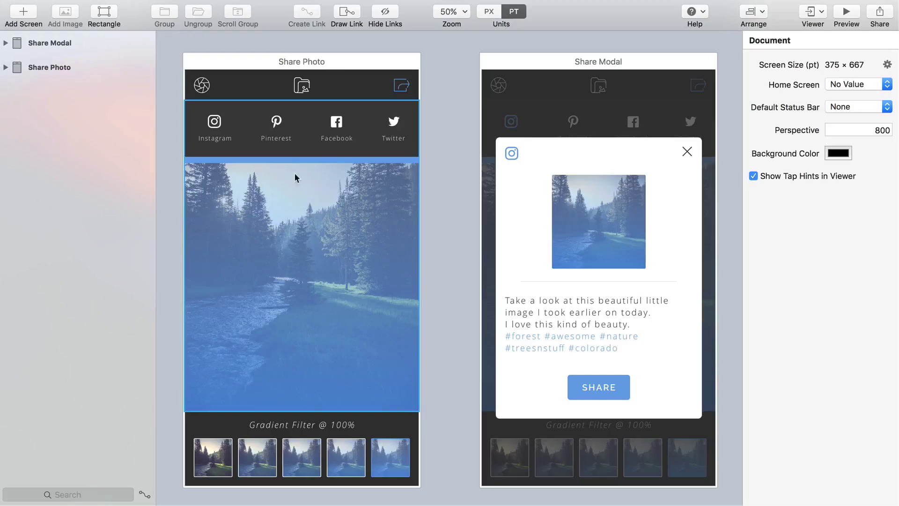
- Draw a tap hotspot over the Instagram button linked to Share Modal and create a new transition
key("r")
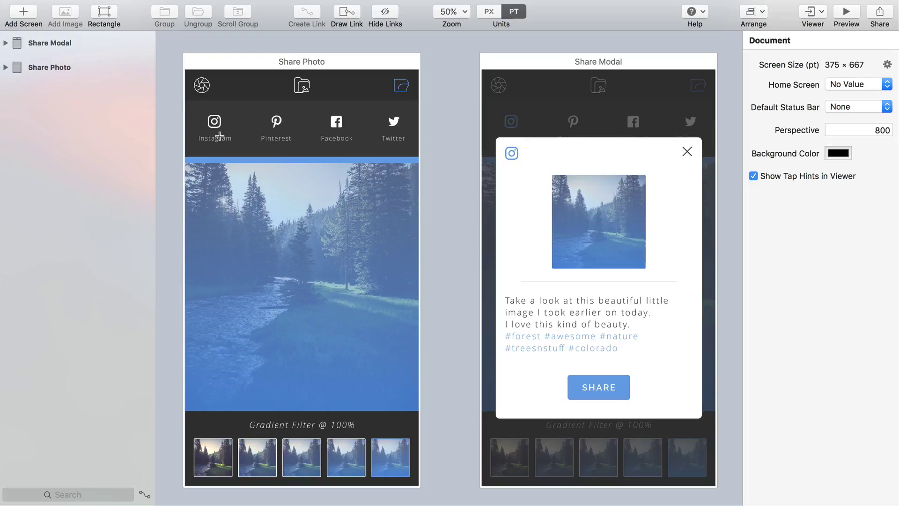
left_click_drag(192, 108, 524, 222)
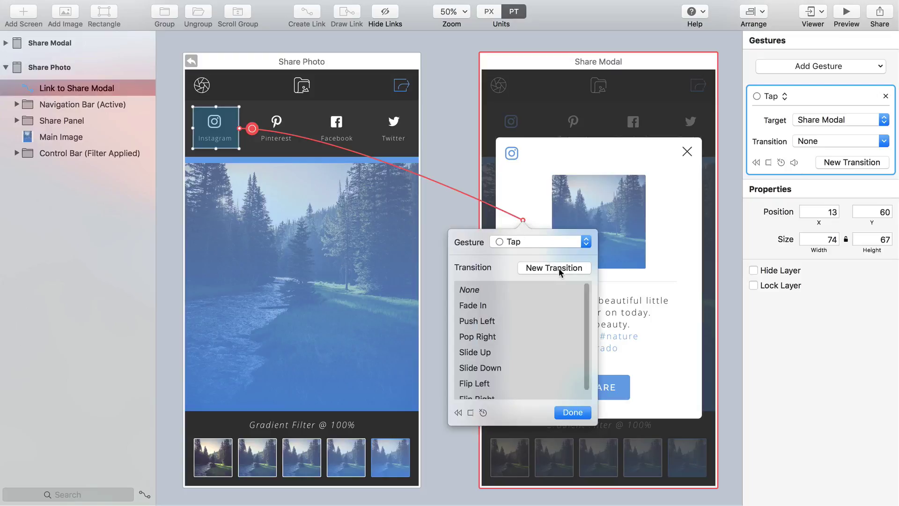
left_click(563, 269)
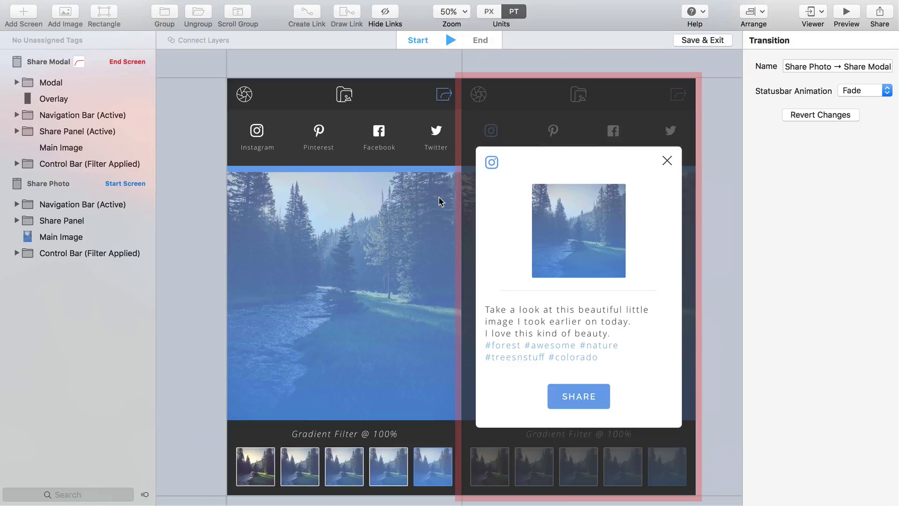
- Move the Share Modal over the start screen, clear the selection, and select the Overlay layer
left_click(111, 62)
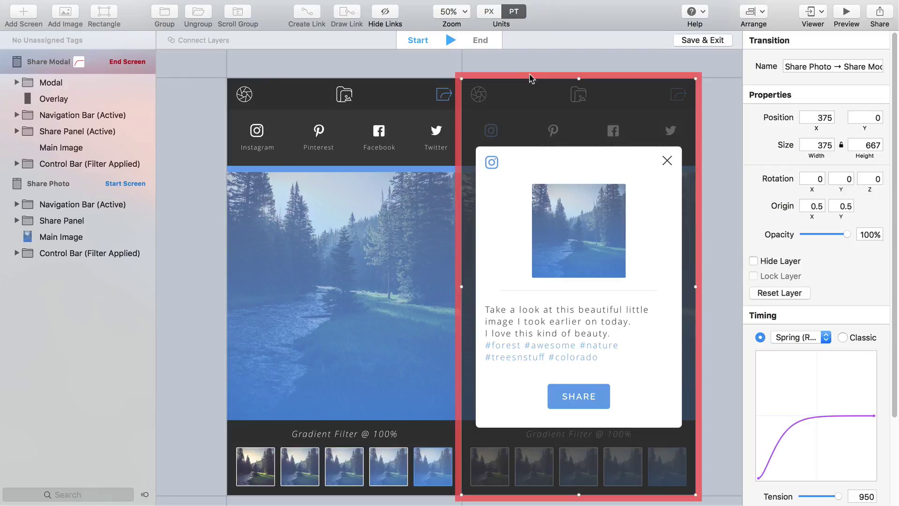
left_click_drag(532, 79, 294, 29)
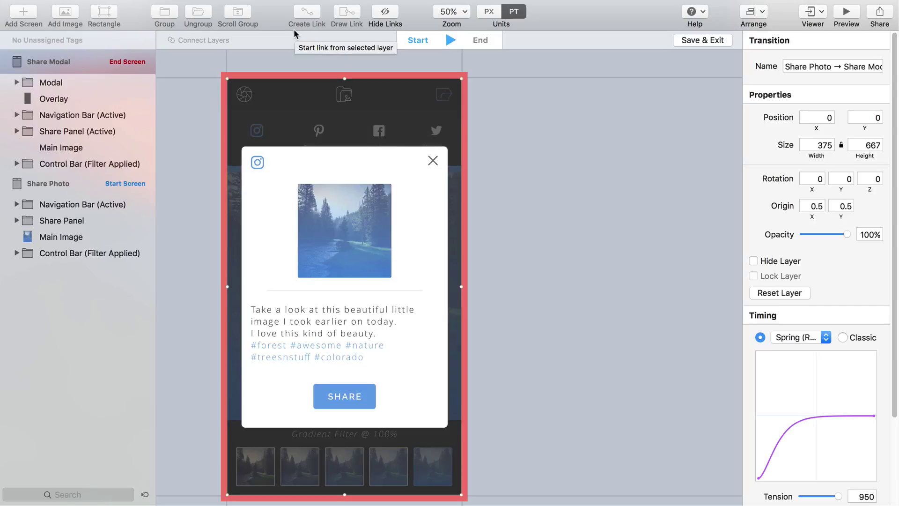
scroll(358, 263, "left", 3)
scroll(358, 263, "left", 5)
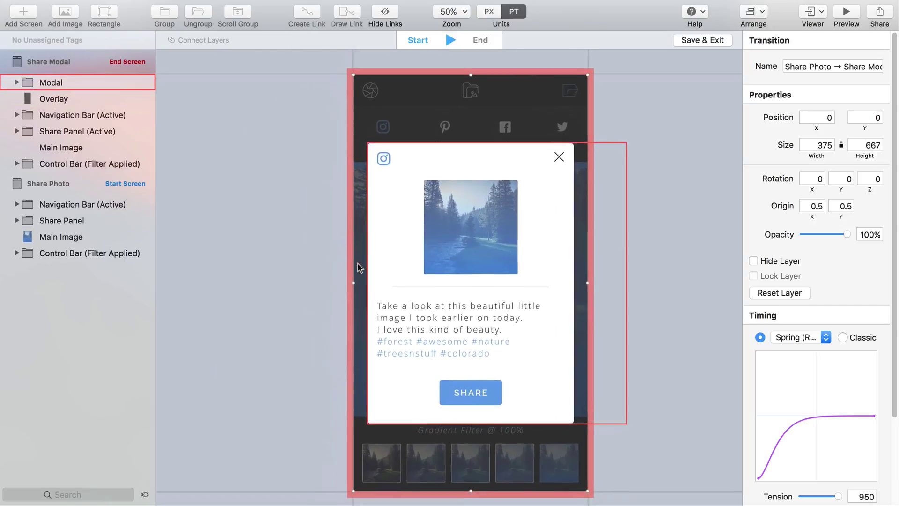
left_click(277, 225)
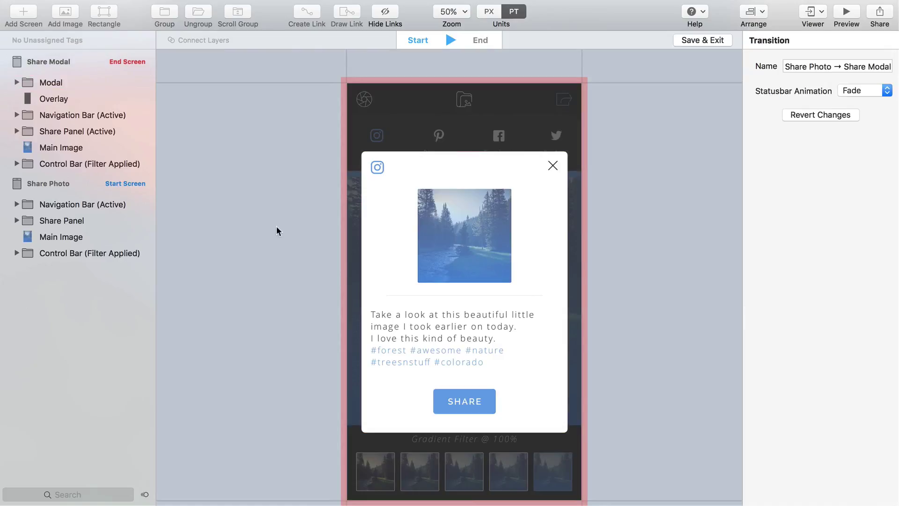
left_click(100, 98)
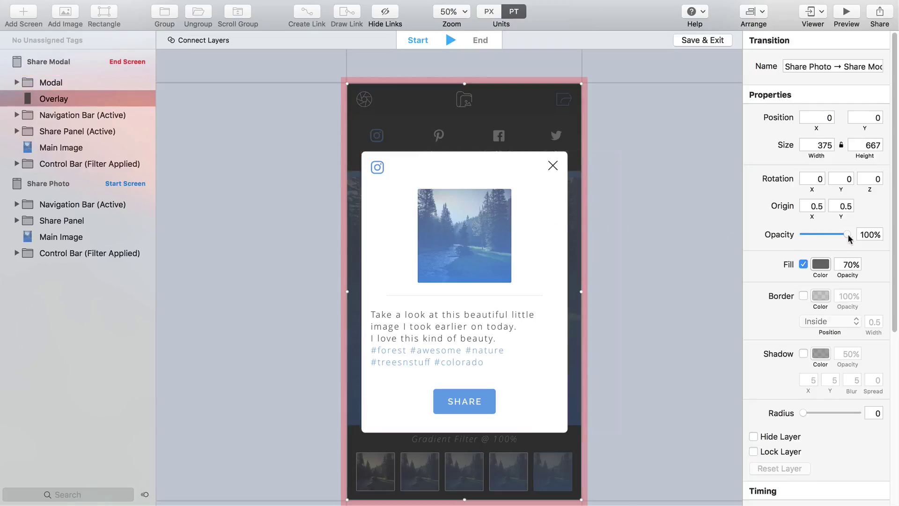
- Lower the Overlay's starting opacity and connect both Share Panel layers with Crossfade behavior
left_click_drag(849, 235, 796, 241)
left_click(86, 217)
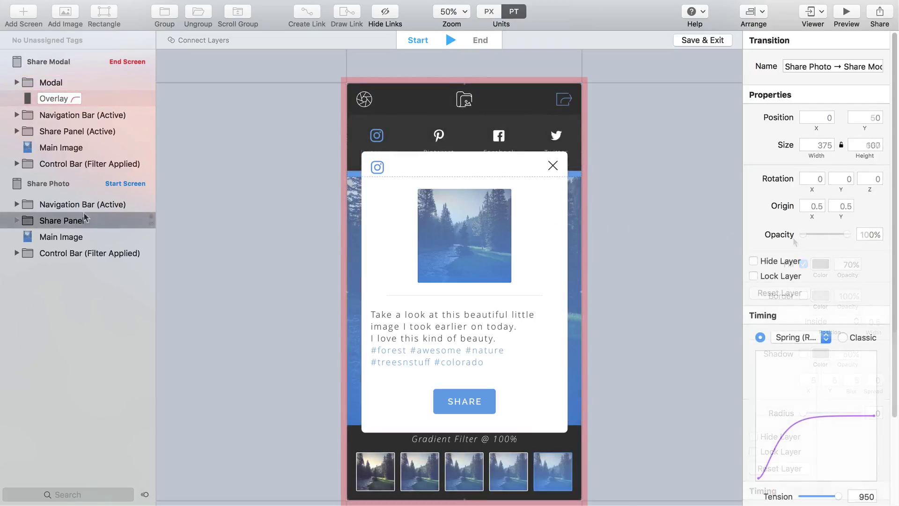
left_click(81, 132)
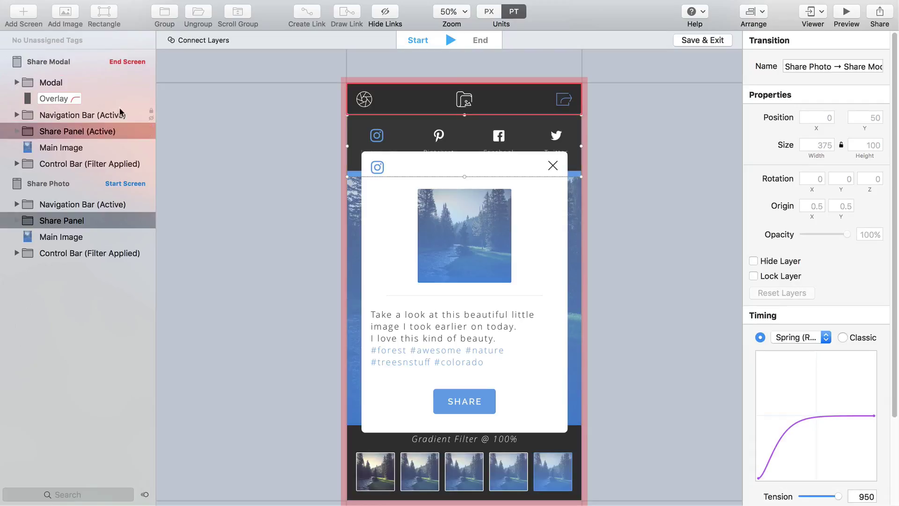
left_click(215, 40)
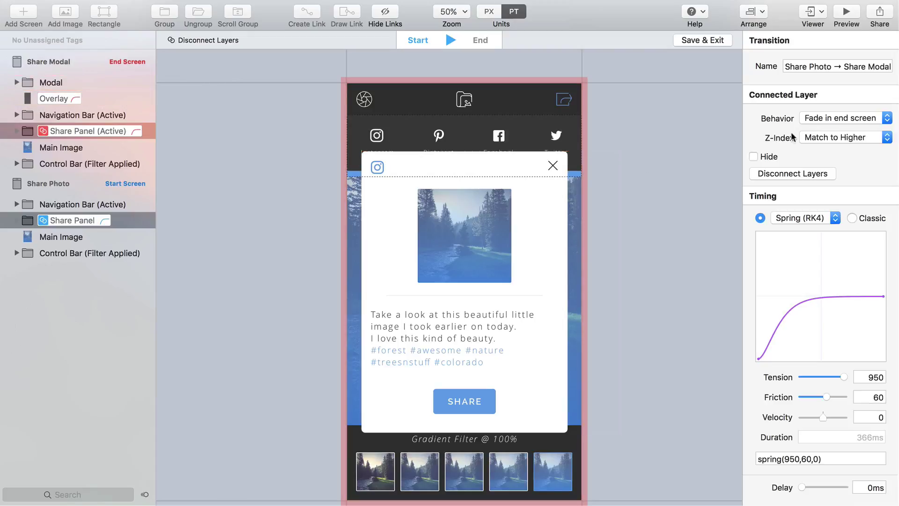
left_click(834, 119)
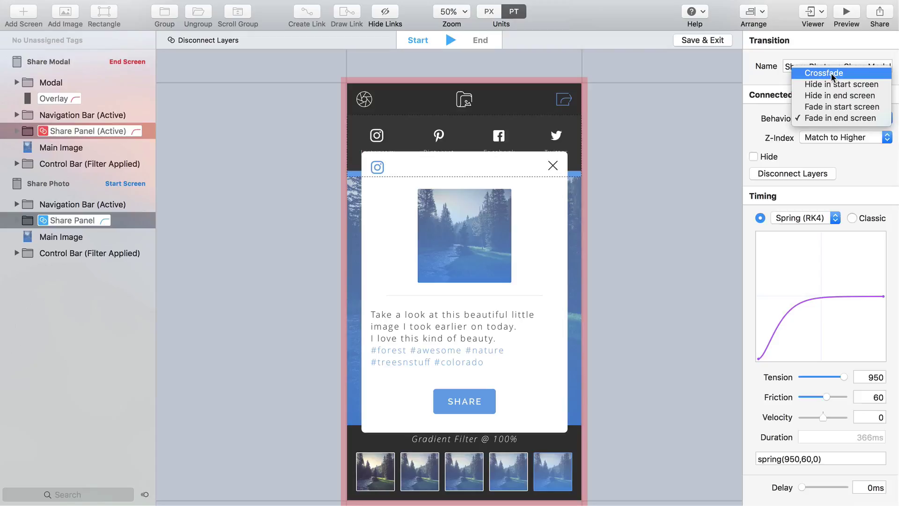
left_click(832, 75)
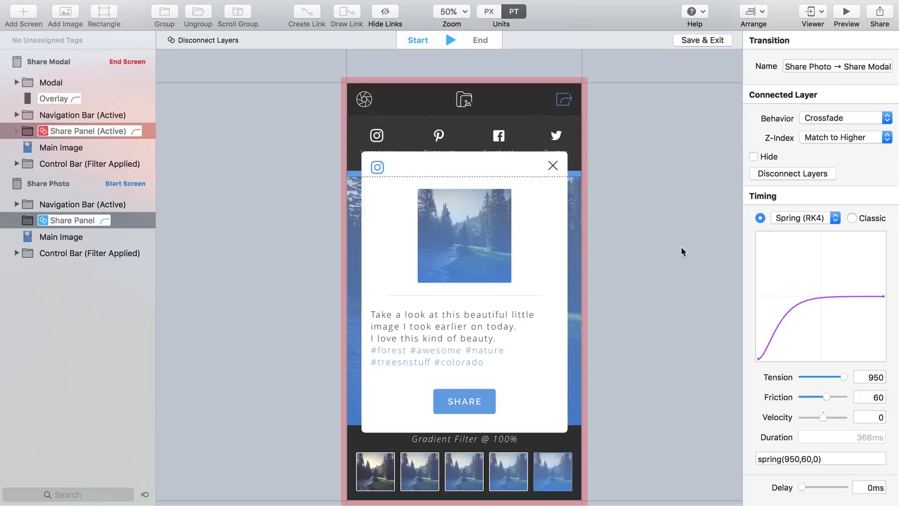
key("space")
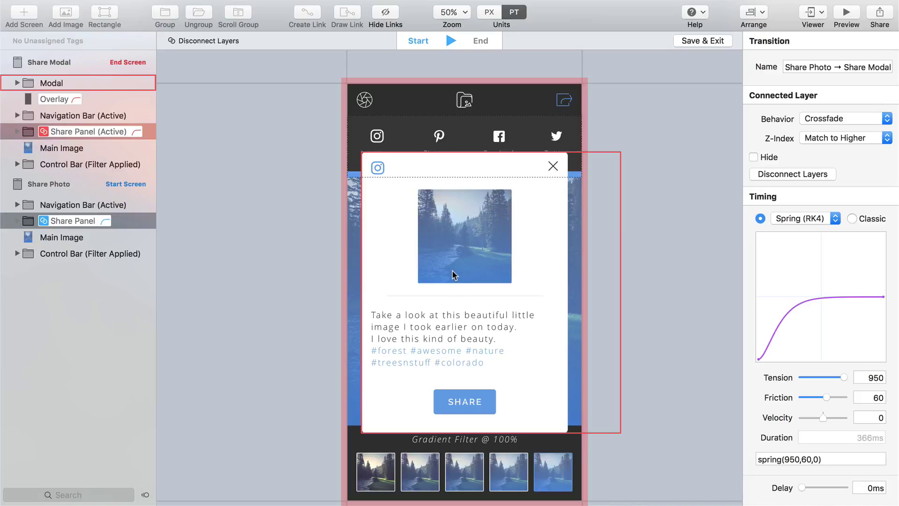
- Give the Modal layer a starting X rotation of 90° and 0% opacity
left_click(102, 78)
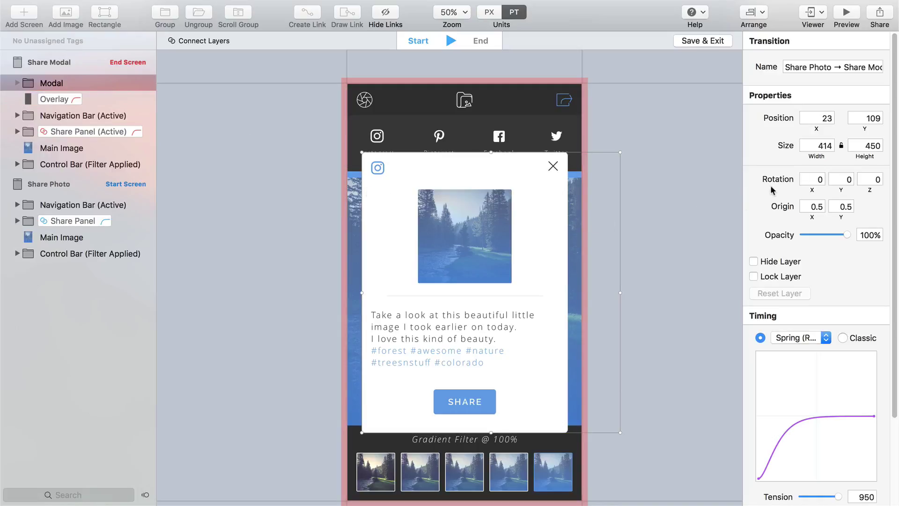
left_click(817, 179)
double_click(820, 183)
type("90")
key("Return")
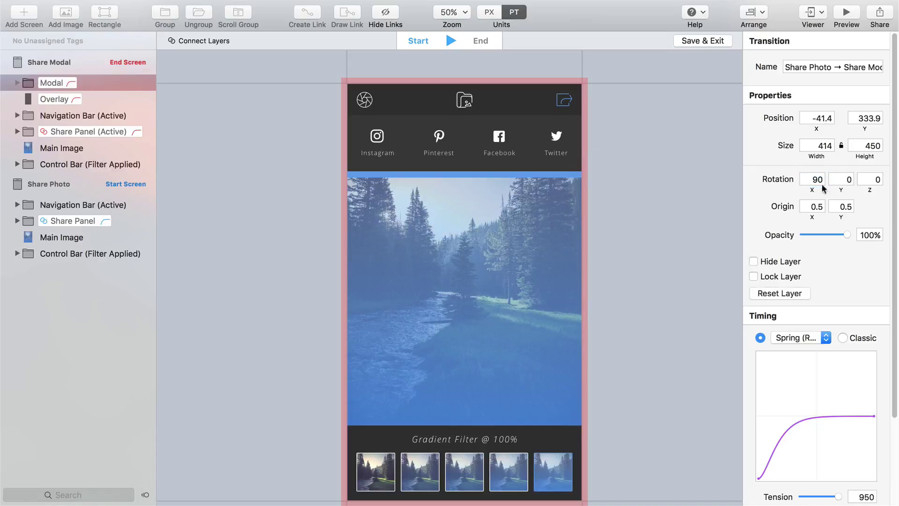
left_click_drag(848, 235, 803, 235)
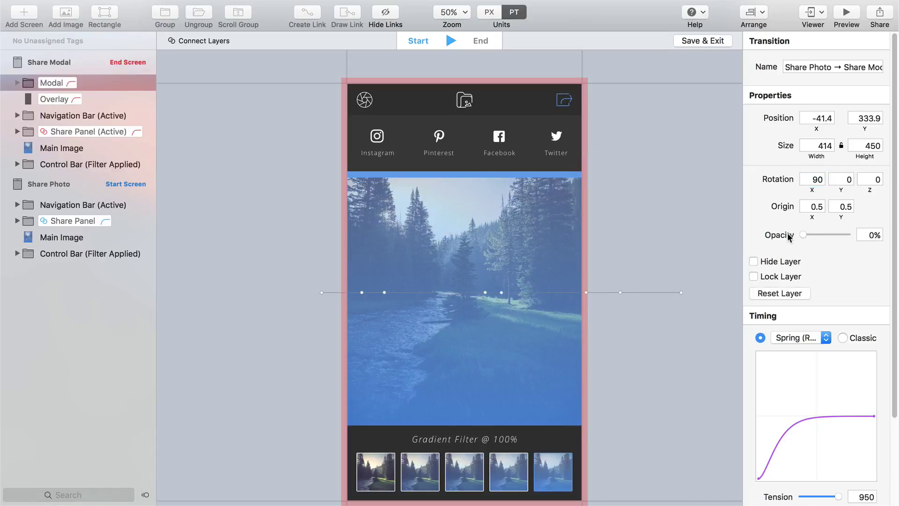
- Set the timing to Spring (UIKit) with damping 0.7
left_click(802, 337)
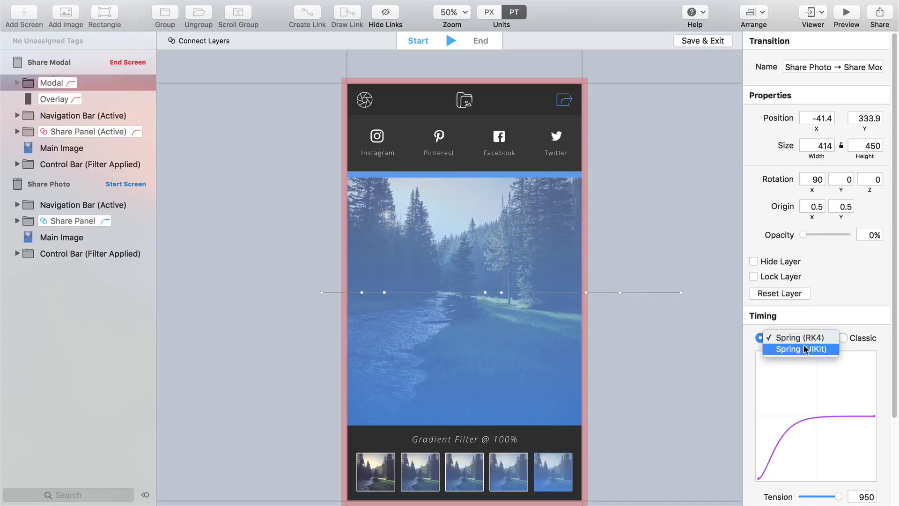
left_click(803, 349)
scroll(804, 349, "down", 5)
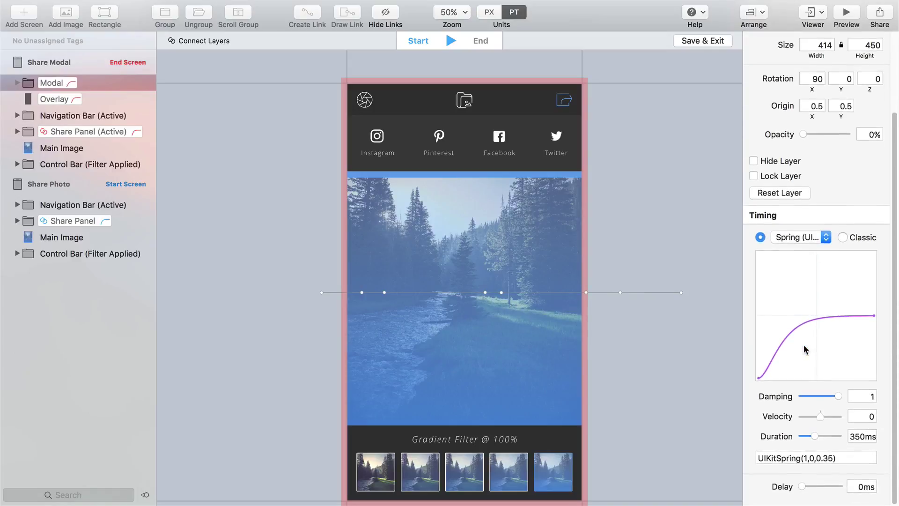
double_click(872, 404)
type(".7")
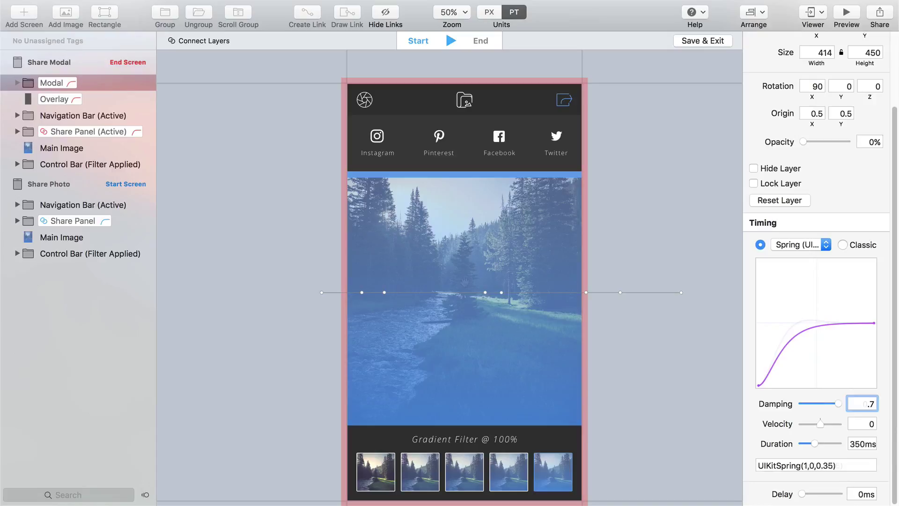
key("Return")
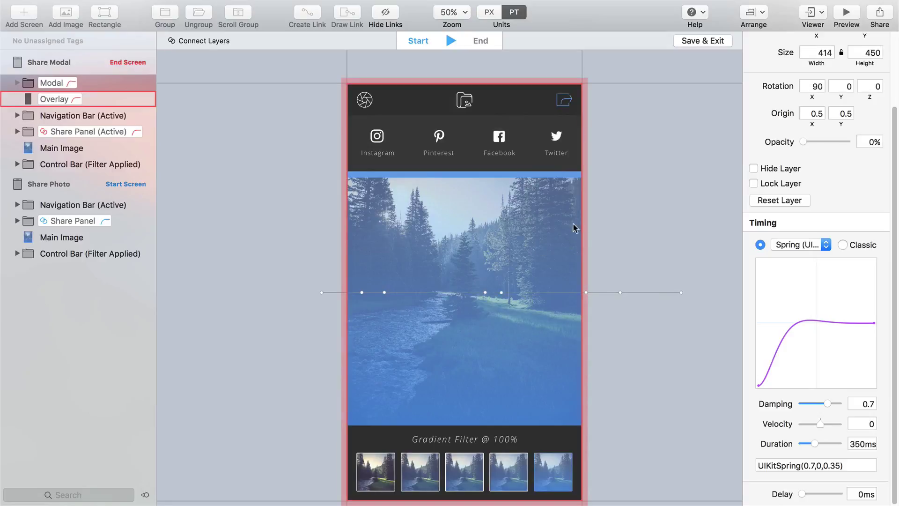
- Rename the transition 'Modal' and save it
scroll(768, 128, "up", 2)
scroll(768, 129, "up", 2)
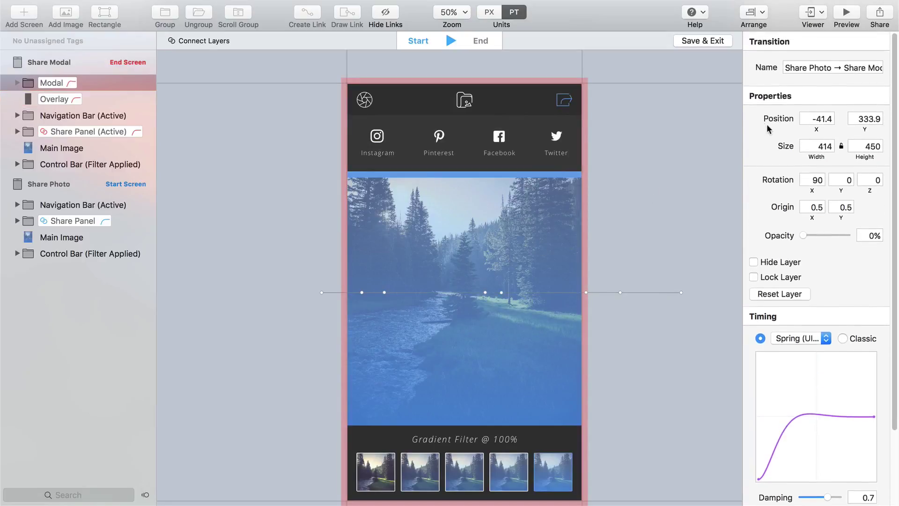
double_click(797, 67)
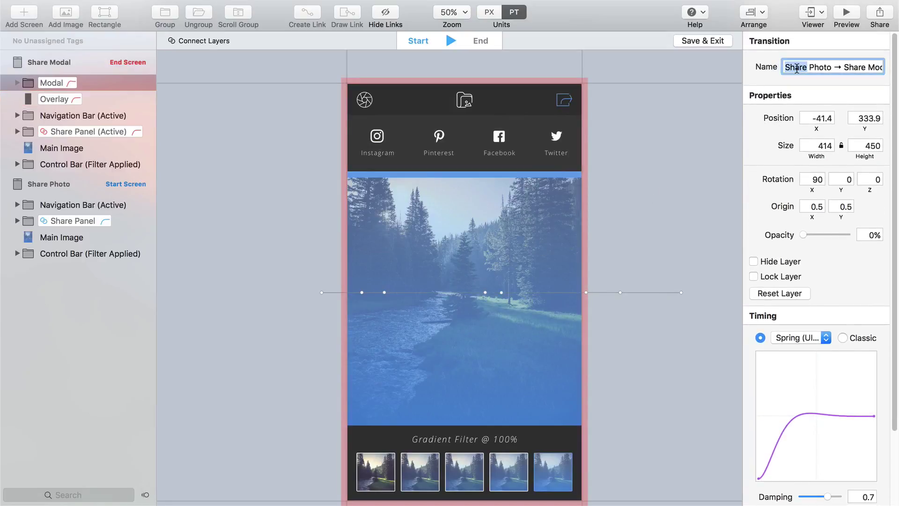
triple_click(797, 67)
type("Modal")
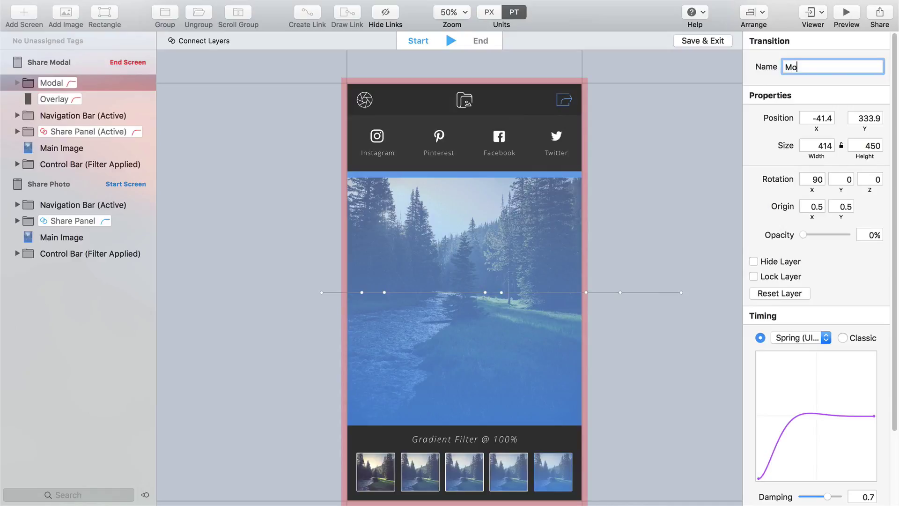
left_click(707, 41)
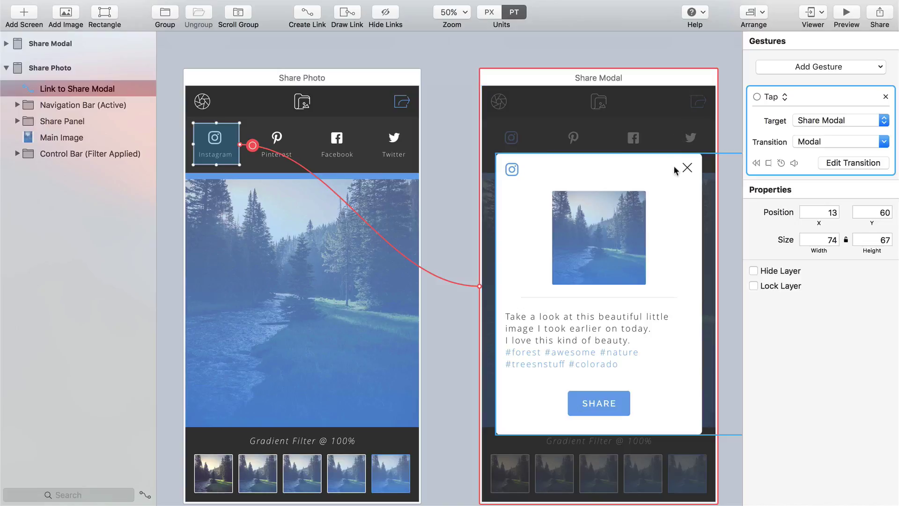
- Link the modal's close X back to Share Photo on tap using the Modal transition
key("Escape")
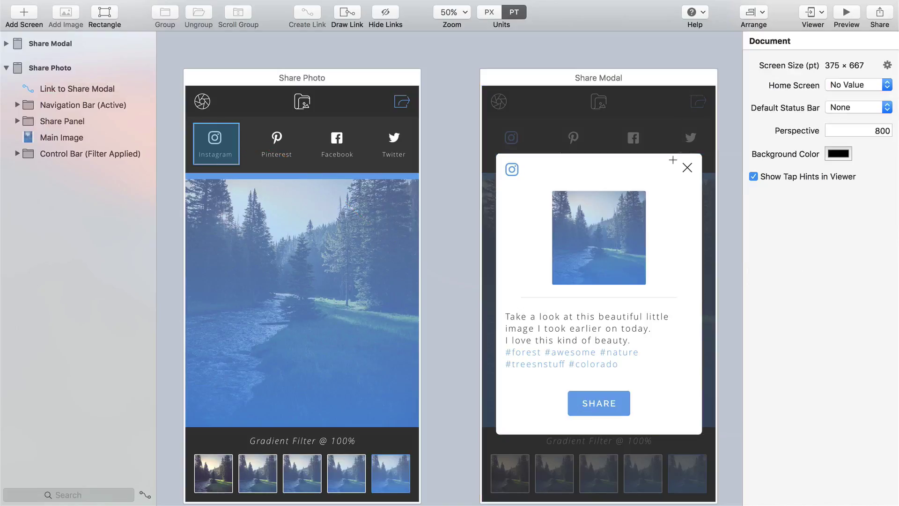
mouse_move(677, 157)
left_mouse_down()
mouse_move(699, 181)
mouse_move(582, 196)
mouse_move(556, 232)
mouse_move(353, 245)
left_mouse_up()
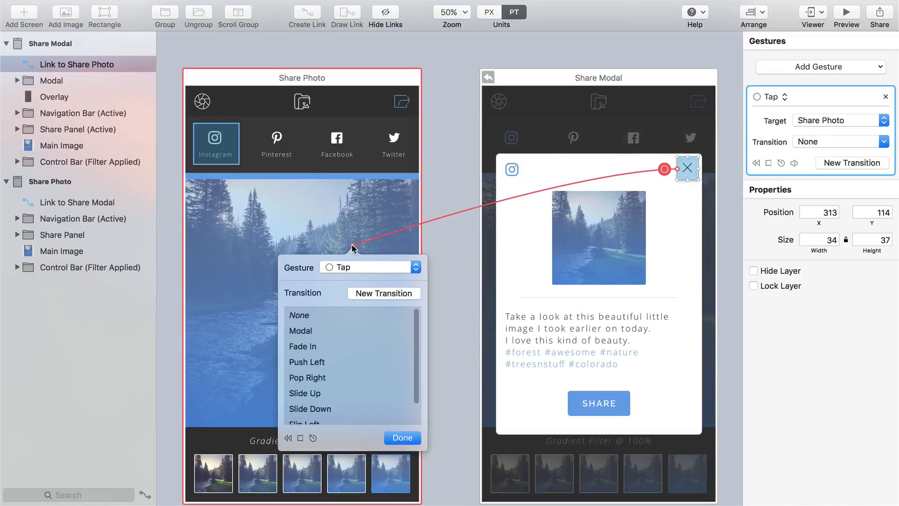
left_click(325, 332)
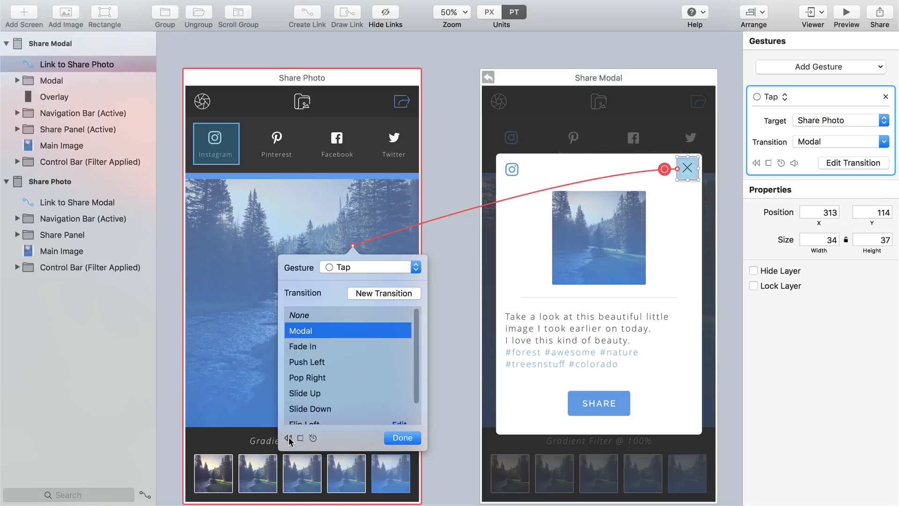
left_click(403, 437)
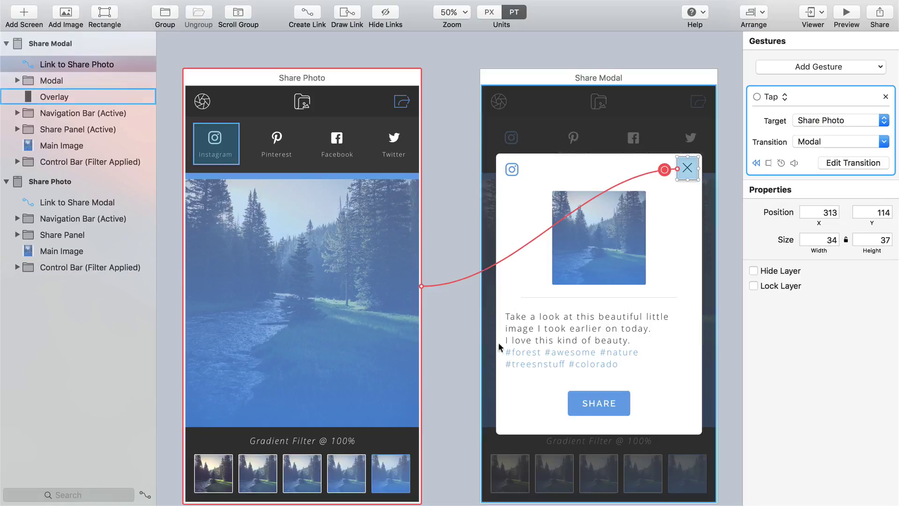
- Draw a link over the SHARE button back to Share Photo with a new transition
key("Escape")
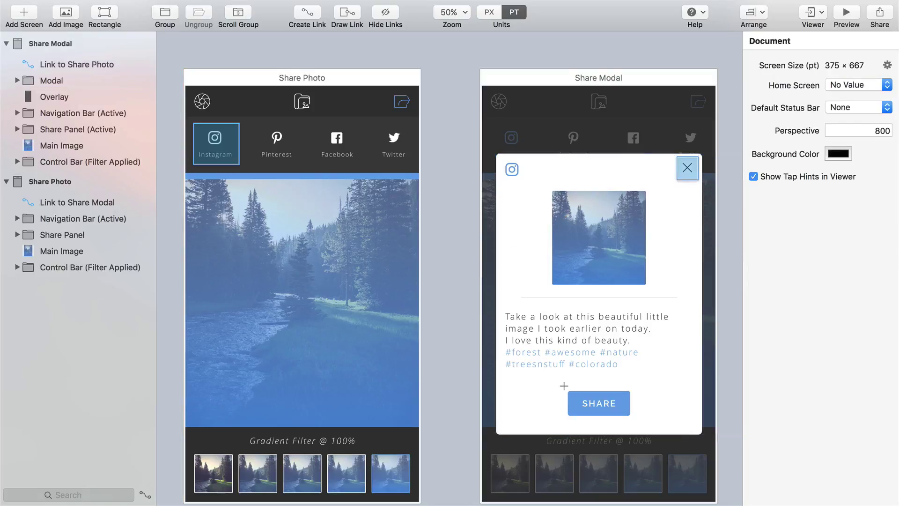
left_click_drag(565, 386, 336, 312)
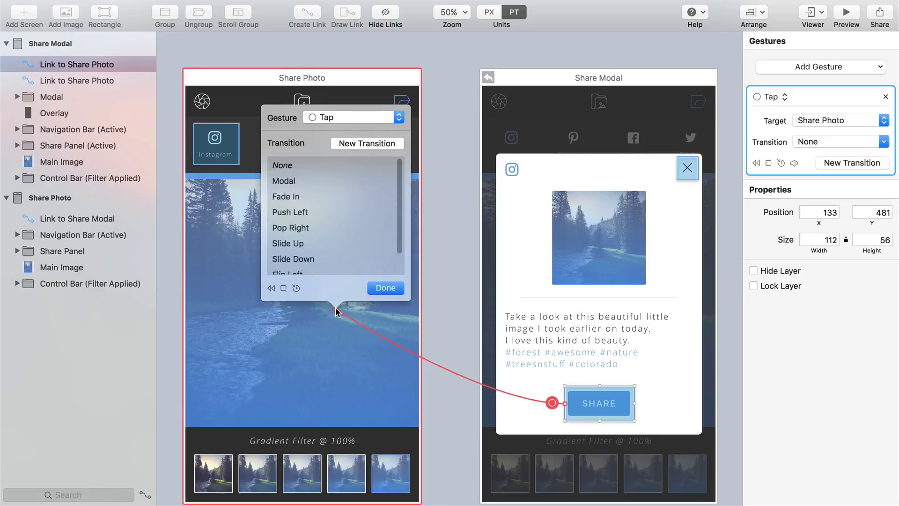
left_click(375, 142)
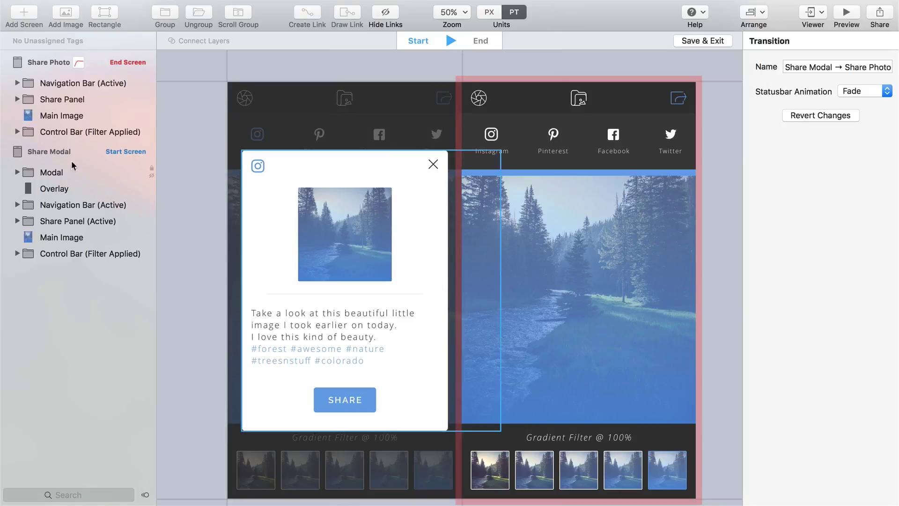
- Move Share Modal to the top of the list and stack the Share Photo end screen over it at 0,0
left_click_drag(60, 151, 61, 56)
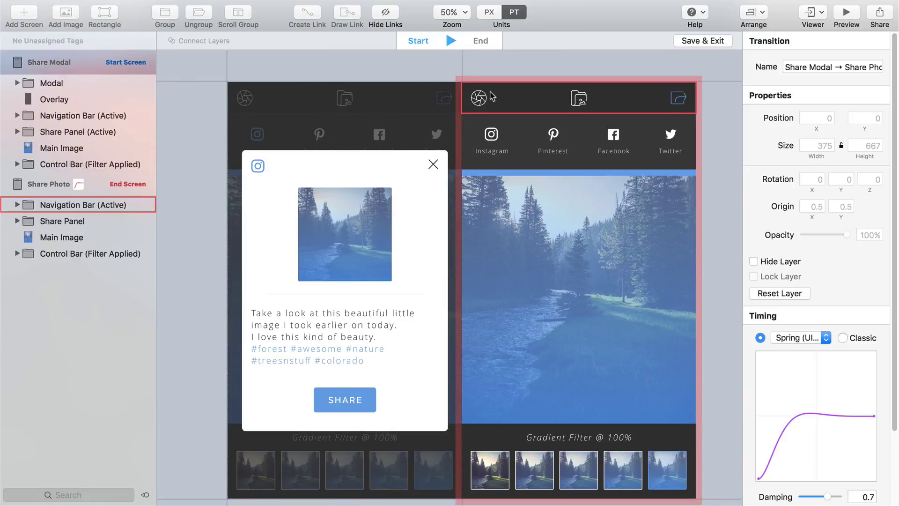
left_click(521, 84)
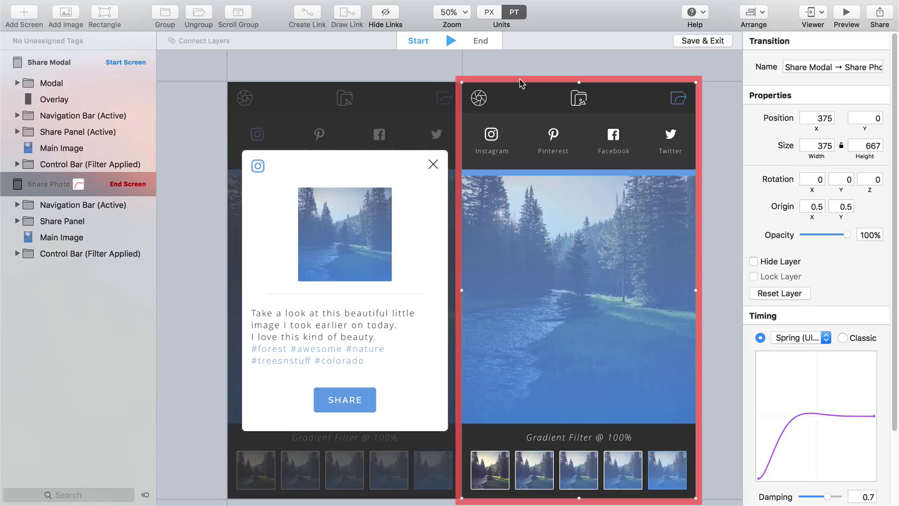
left_click_drag(521, 83, 287, 55)
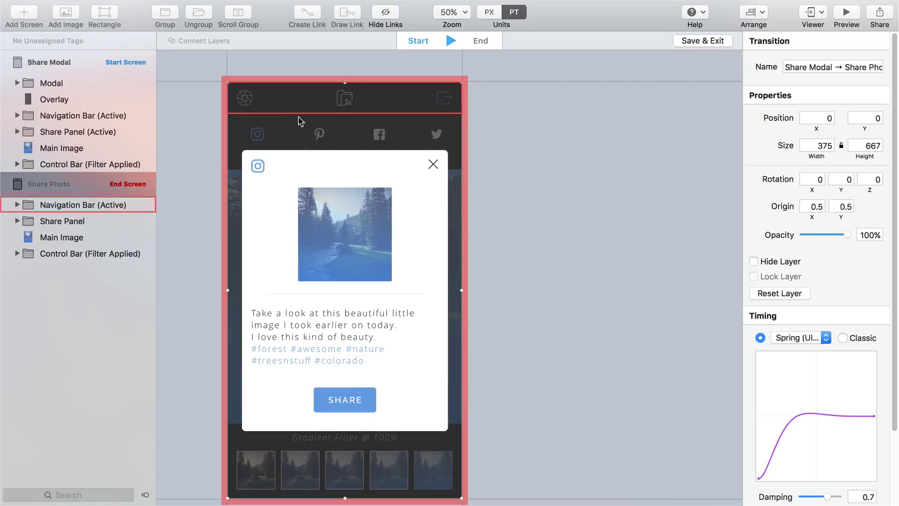
scroll(313, 180, "left", 3)
scroll(315, 177, "left", 3)
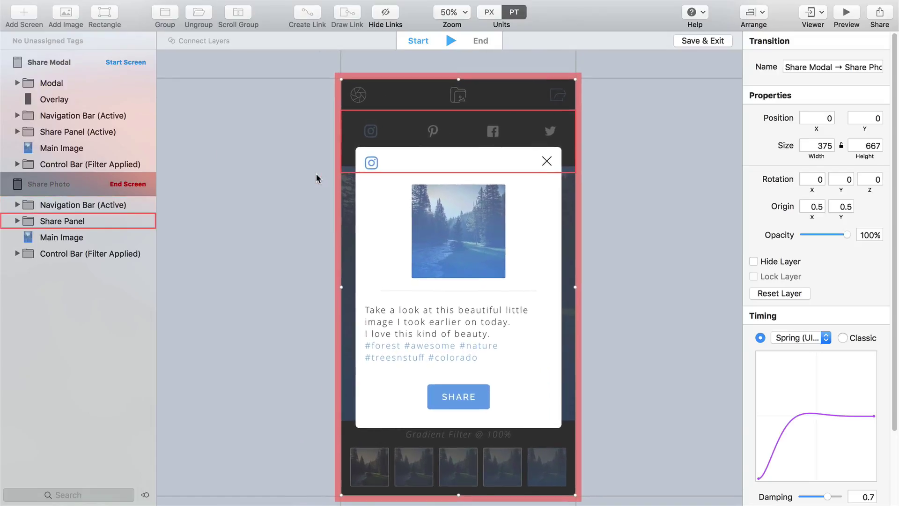
- In the end state, fade the dark Overlay layer to 0% opacity
key("Tab")
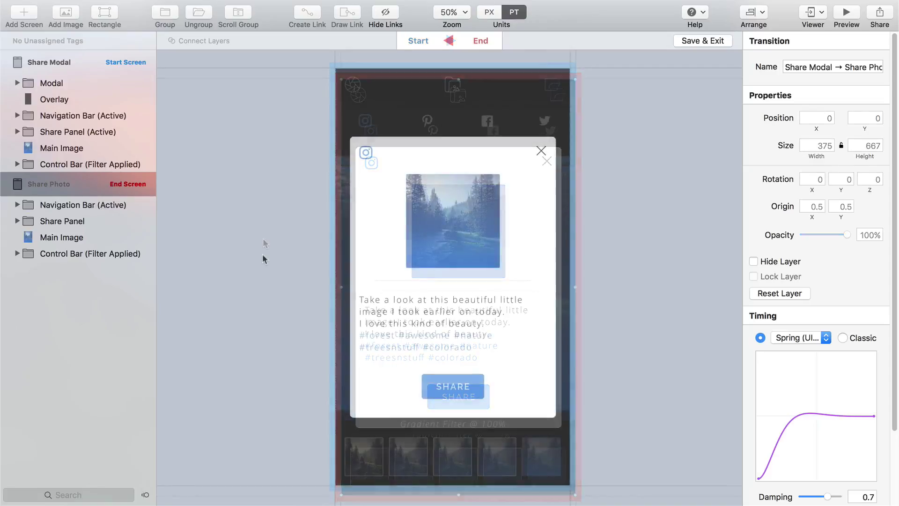
left_click(110, 98)
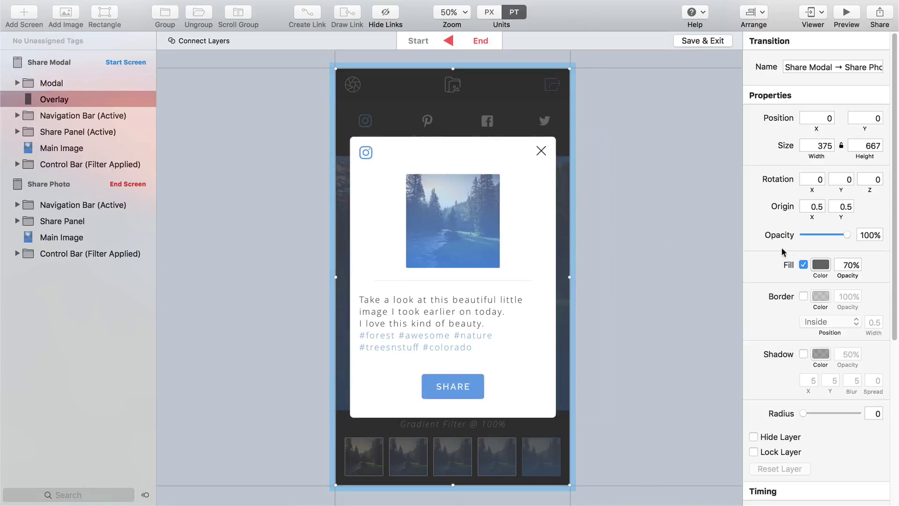
left_click_drag(845, 238, 805, 237)
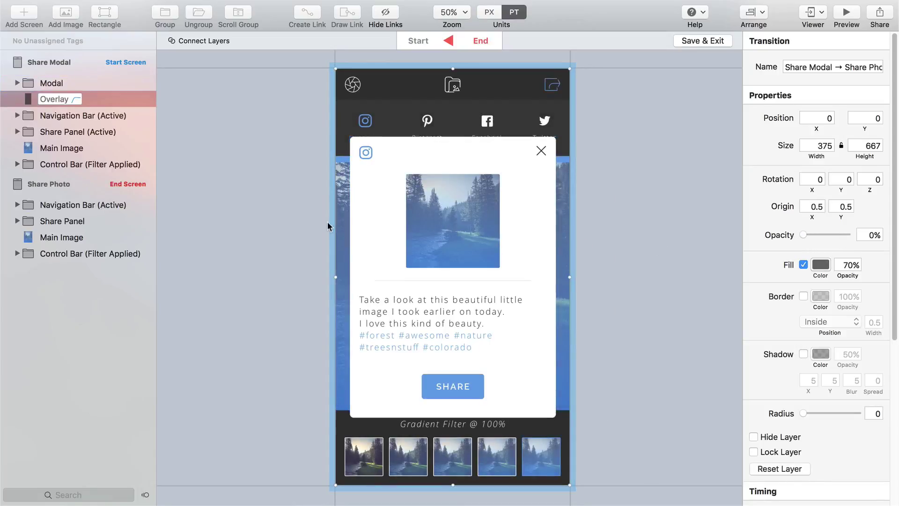
- Connect the Share Panel (Active) layer with the end screen's Share Panel
left_click(106, 132)
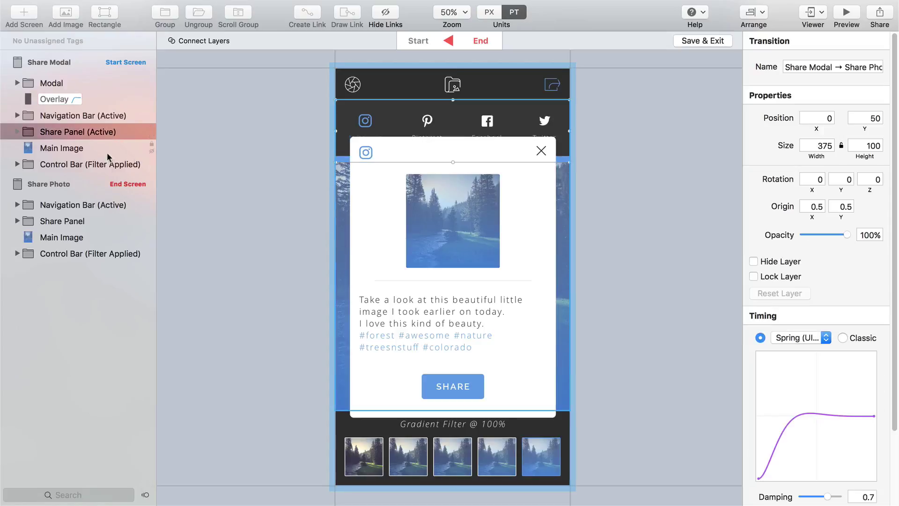
left_click(85, 220)
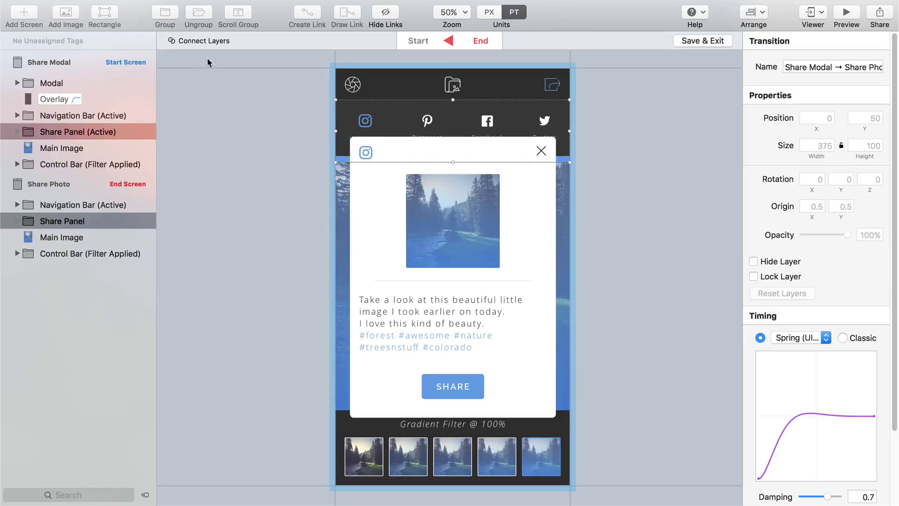
left_click(216, 43)
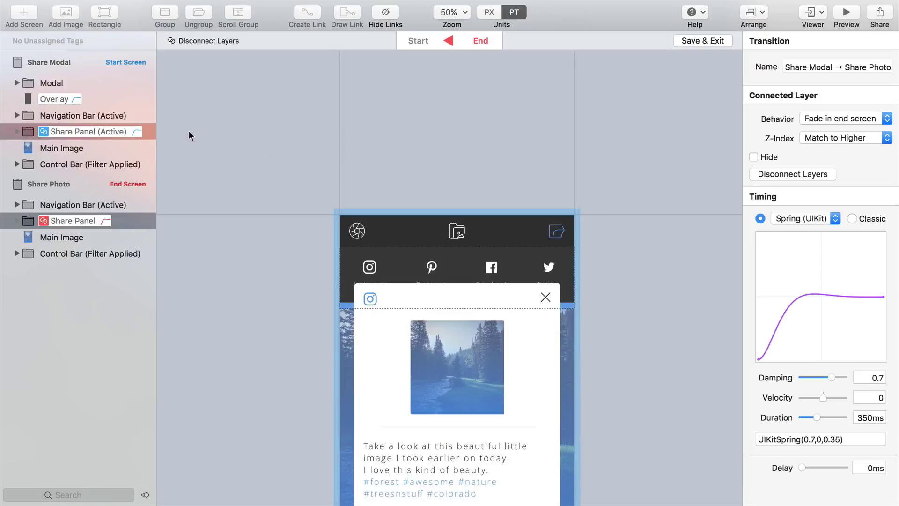
- Slide the Modal up to Y -462 at 0% opacity and name the transition 'Share'
left_click(61, 84)
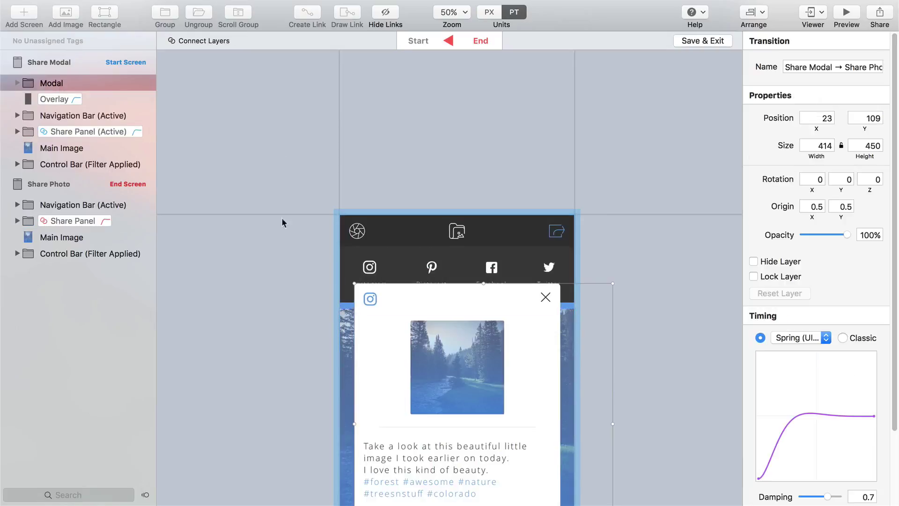
left_click_drag(437, 321, 374, 4)
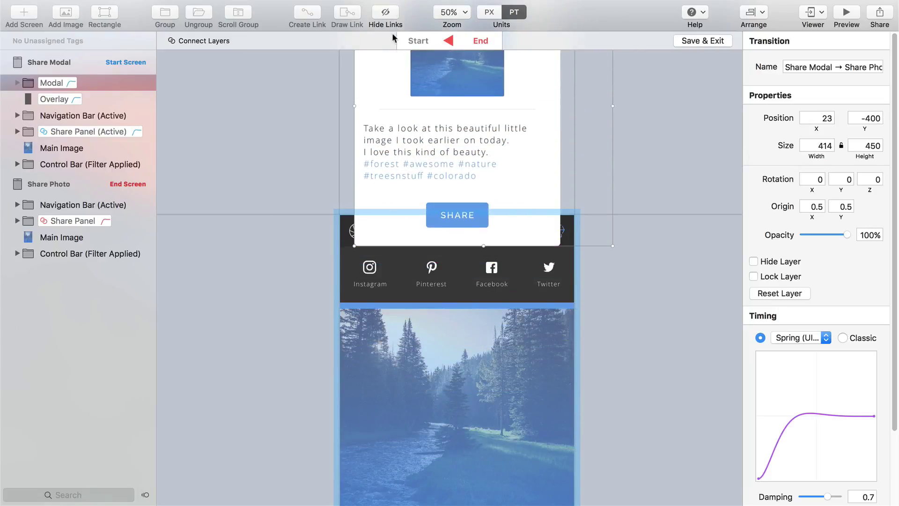
left_click_drag(431, 116, 428, 77)
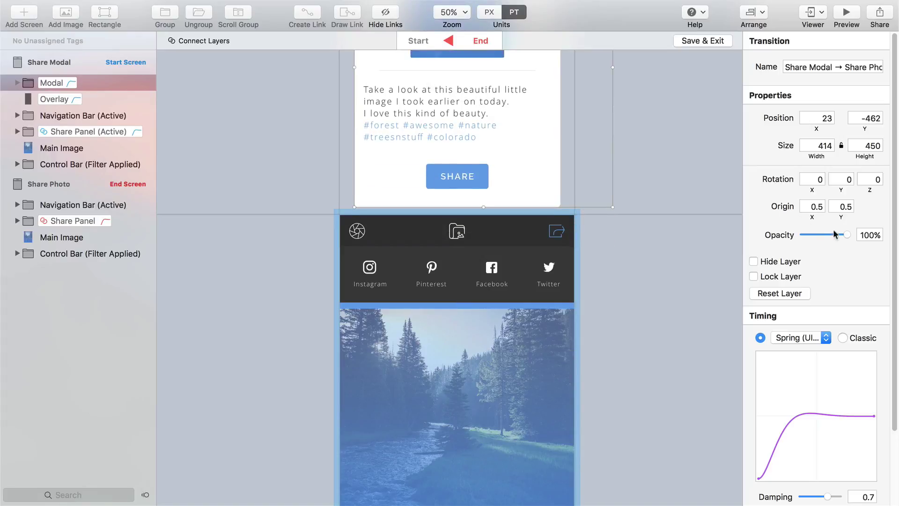
left_click_drag(848, 234, 801, 245)
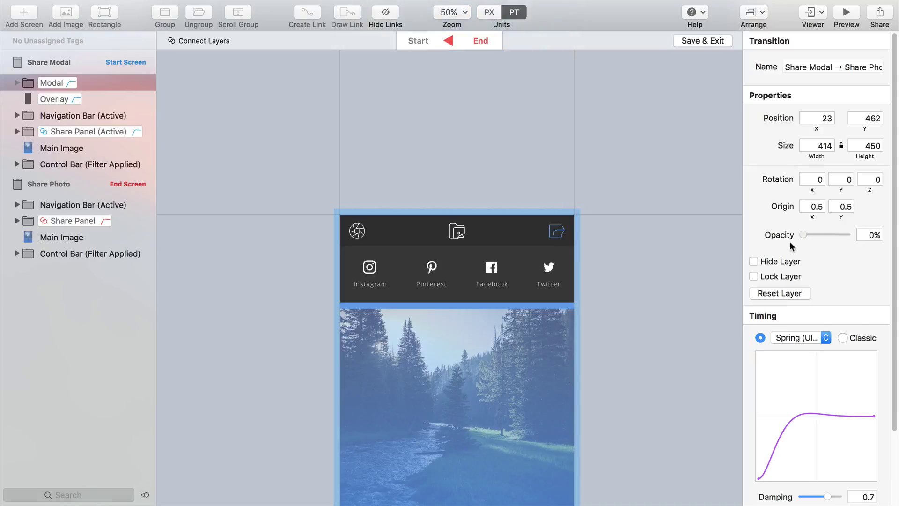
left_click(800, 71)
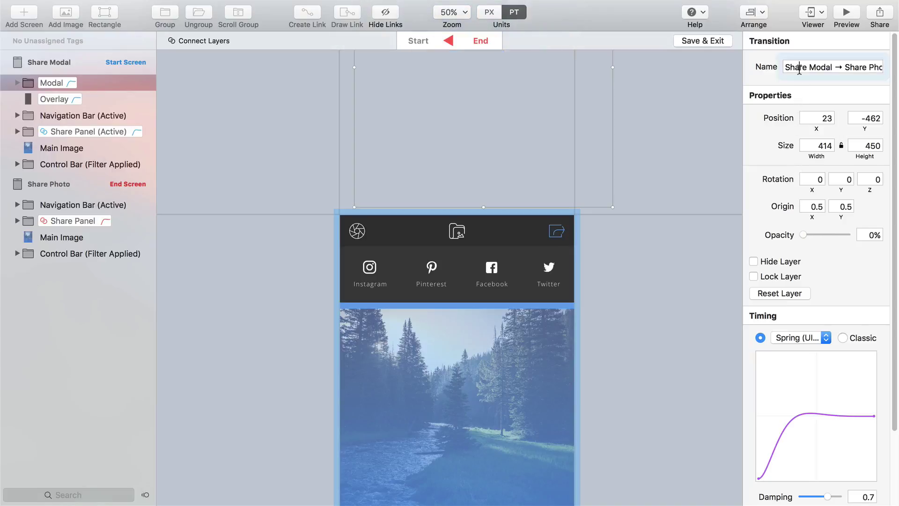
type("S")
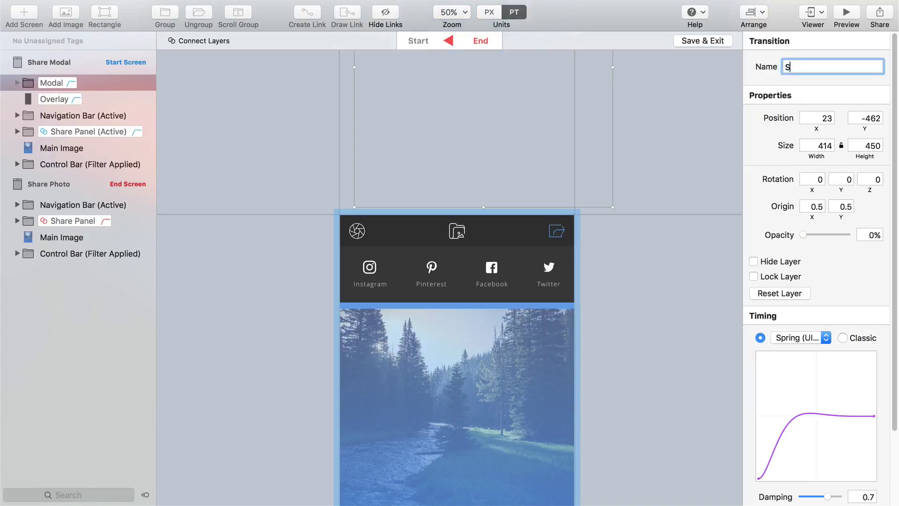
type("hare")
- Save the Share transition and attach woosh.mp3 to the SHARE button's tap gesture
left_click(704, 41)
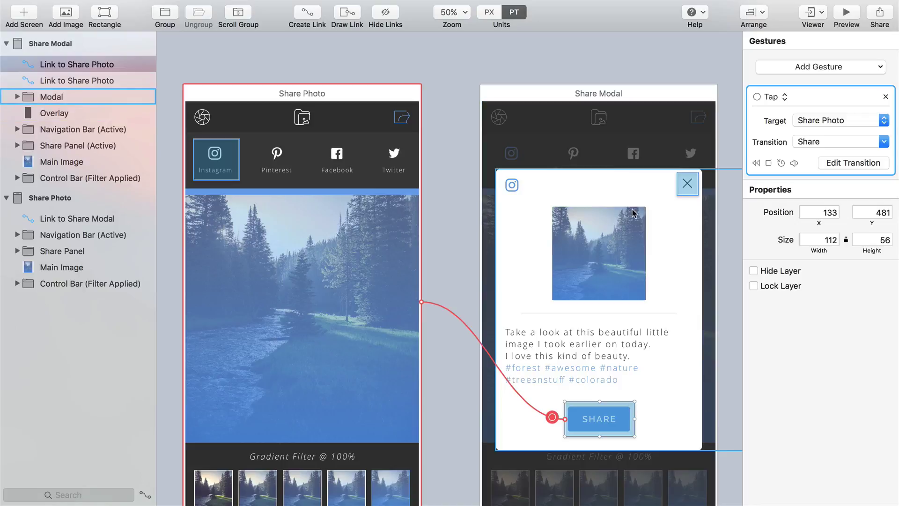
left_click(794, 163)
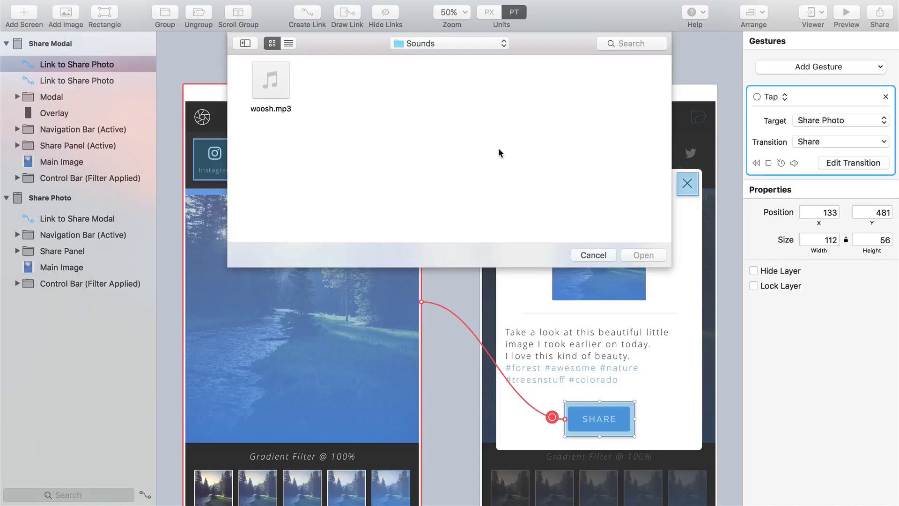
left_click(283, 94)
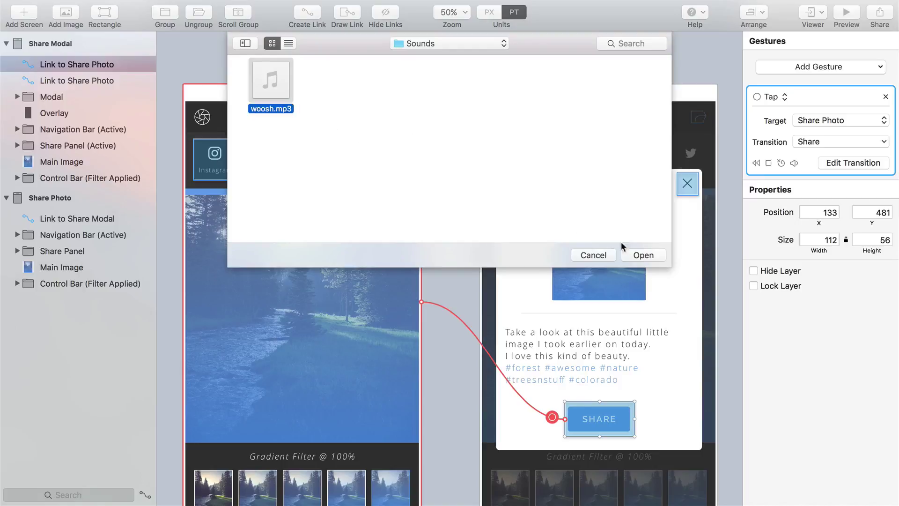
left_click(643, 255)
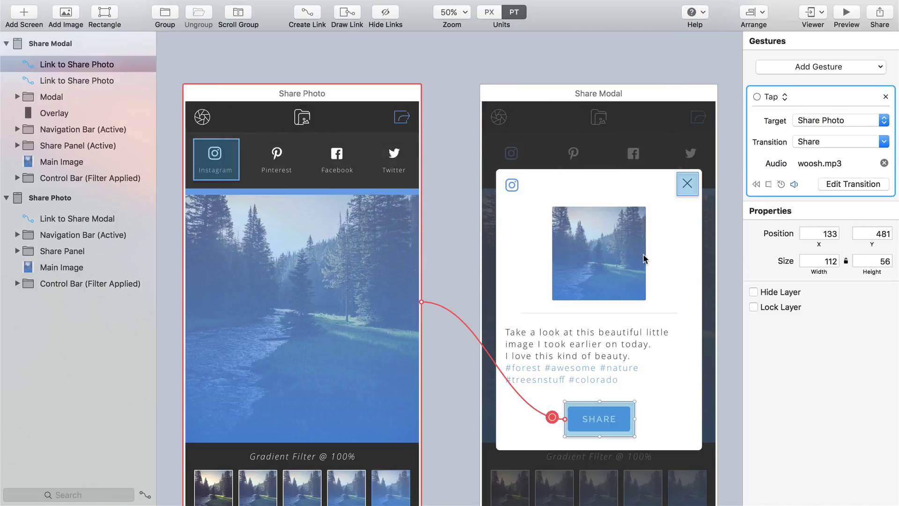
left_click(449, 281)
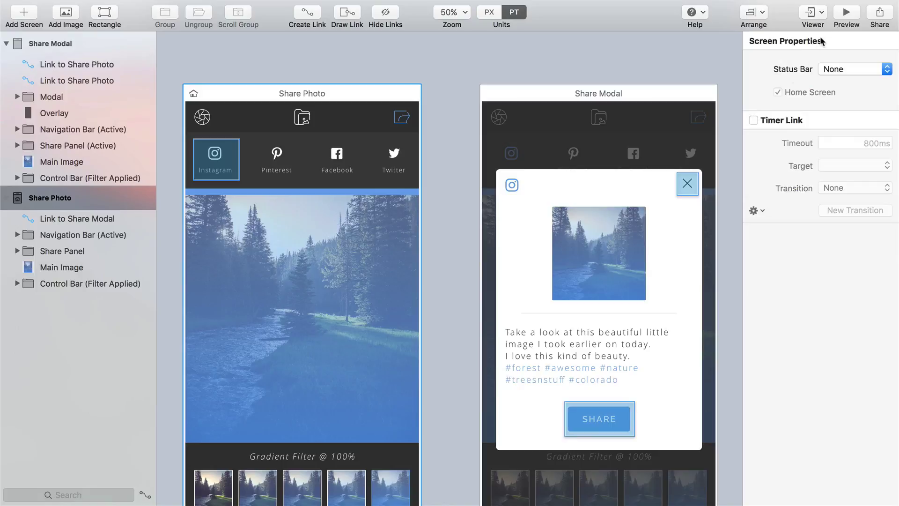
- Preview the prototype: open the Instagram modal, close it with X, reopen it, then tap SHARE
left_click(847, 15)
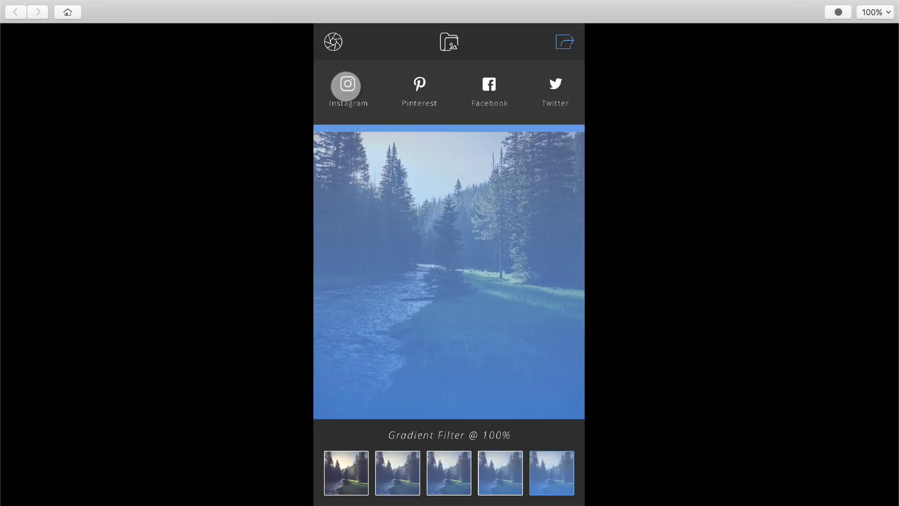
left_click(346, 85)
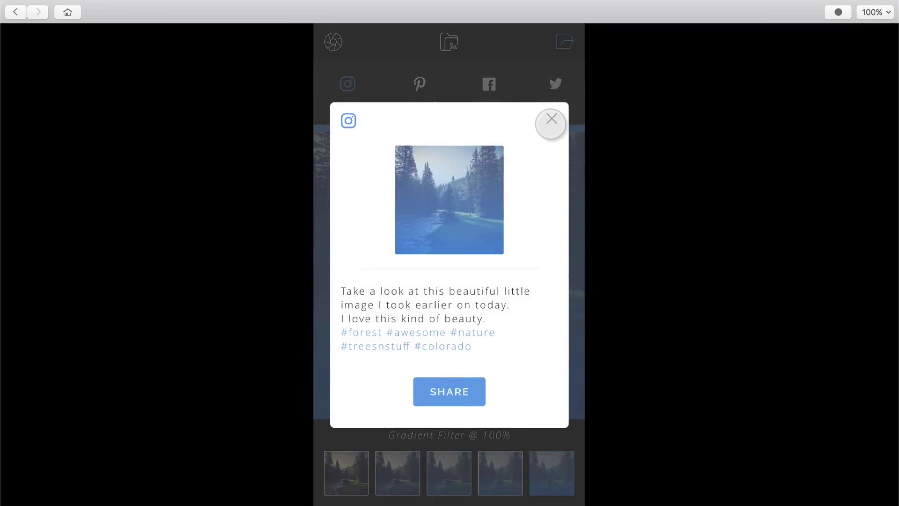
left_click(552, 123)
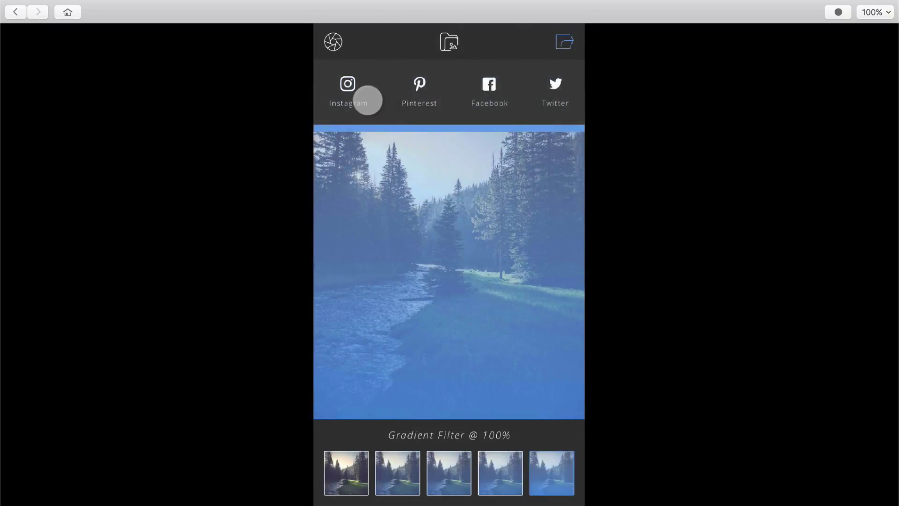
left_click(367, 100)
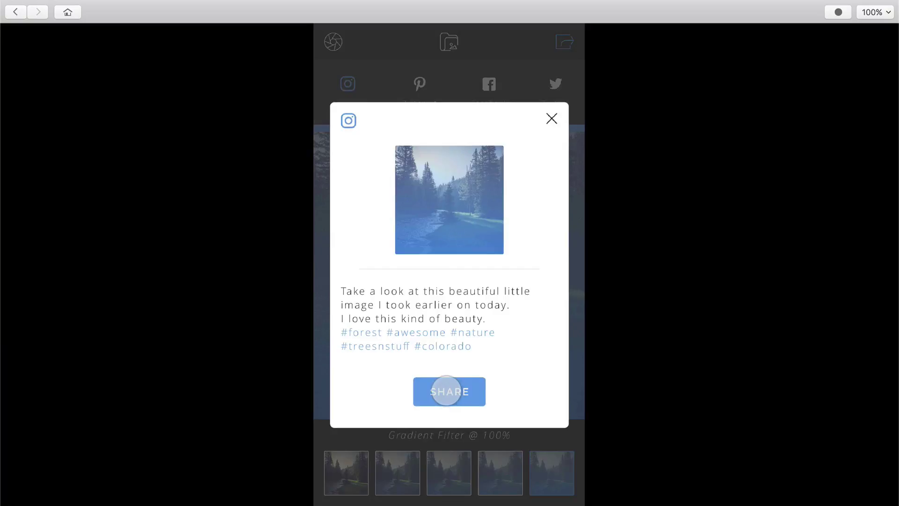
left_click(447, 390)
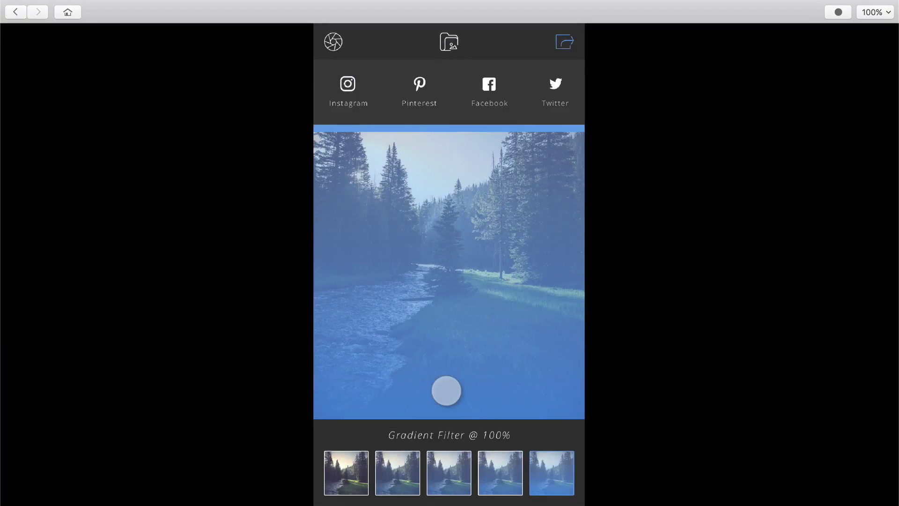